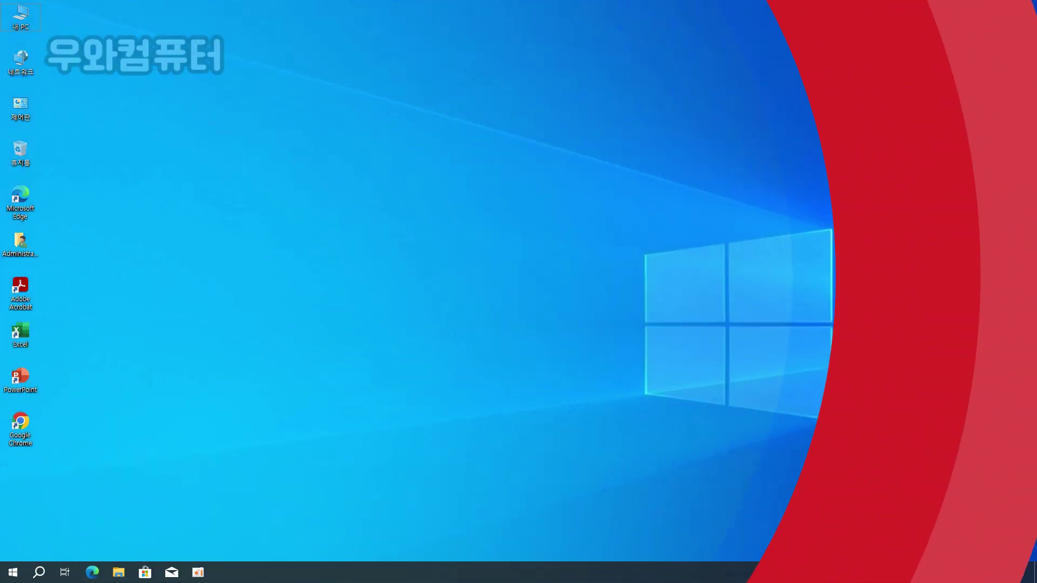
Step: Open Chrome and test Korean typing in the Google search box with the text 네이버구글크롬
key(super+h)
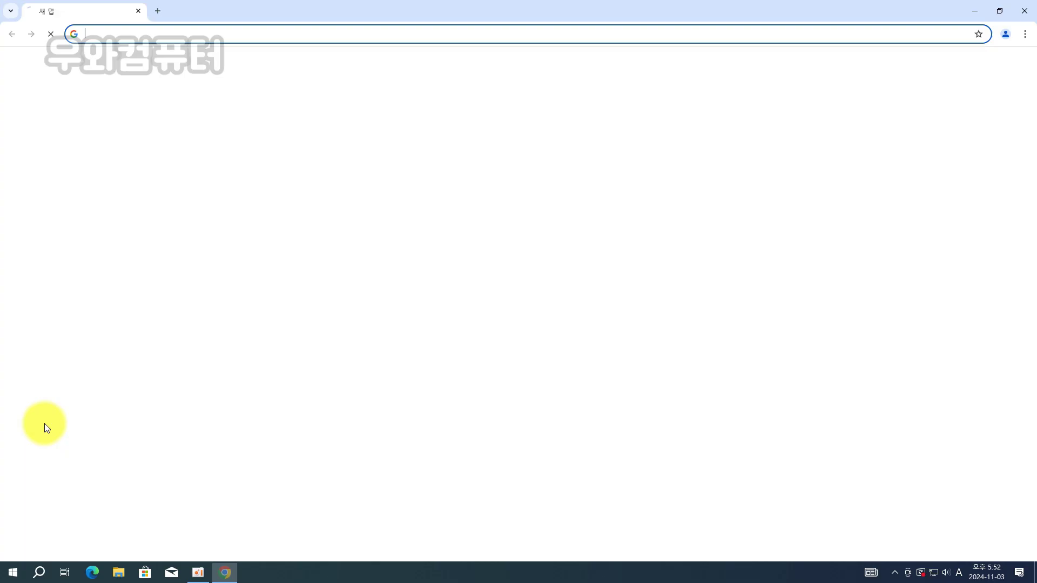
click(442, 230)
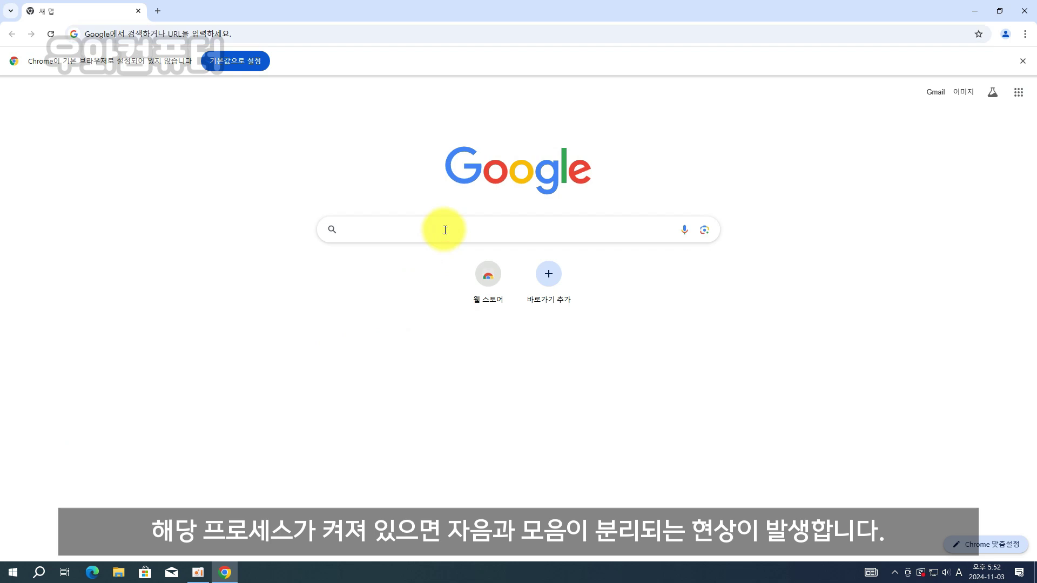
key(Hangul)
text(ㄴㅔㅇㅣㅂㅓ)
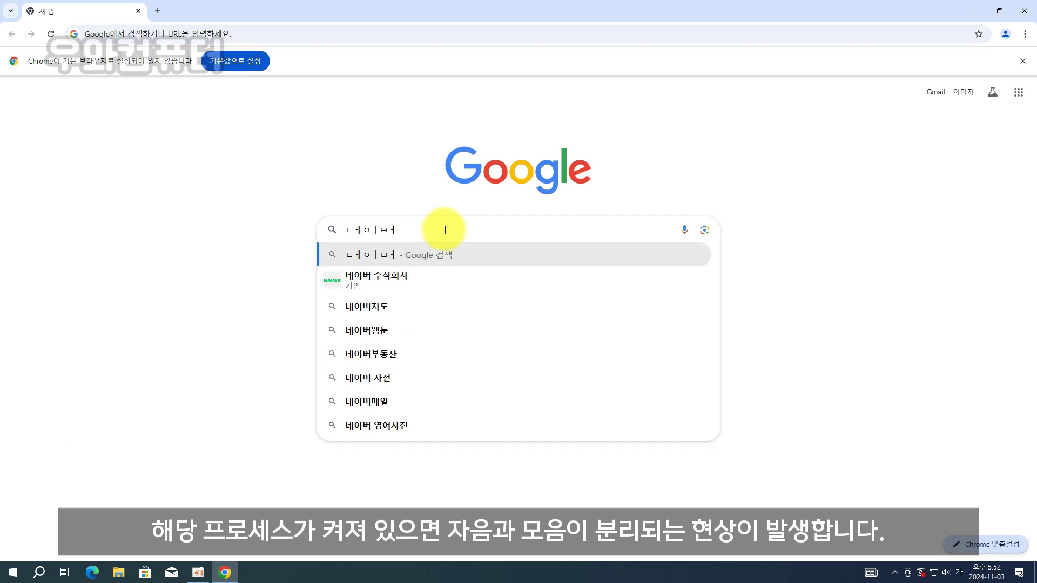
text(ㄱㅜㄱㅡㄹㅋㅡㄹㅗㅁ)
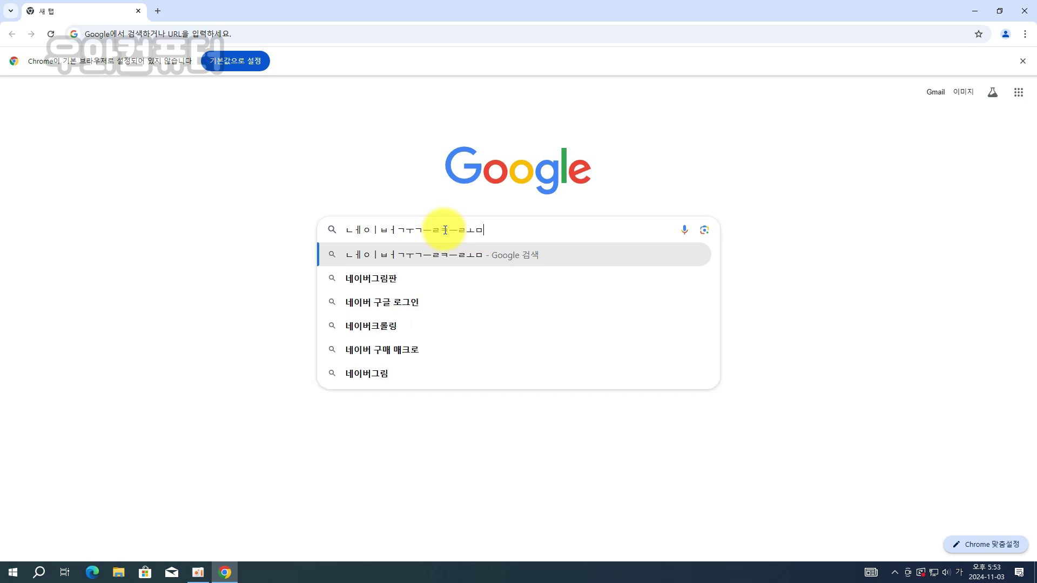
Step: Test Korean typing in the browser's address bar with text starting with 네이버, and delete it again
click(257, 34)
text(ㄴㅔㅇㅣㅂㅓ)
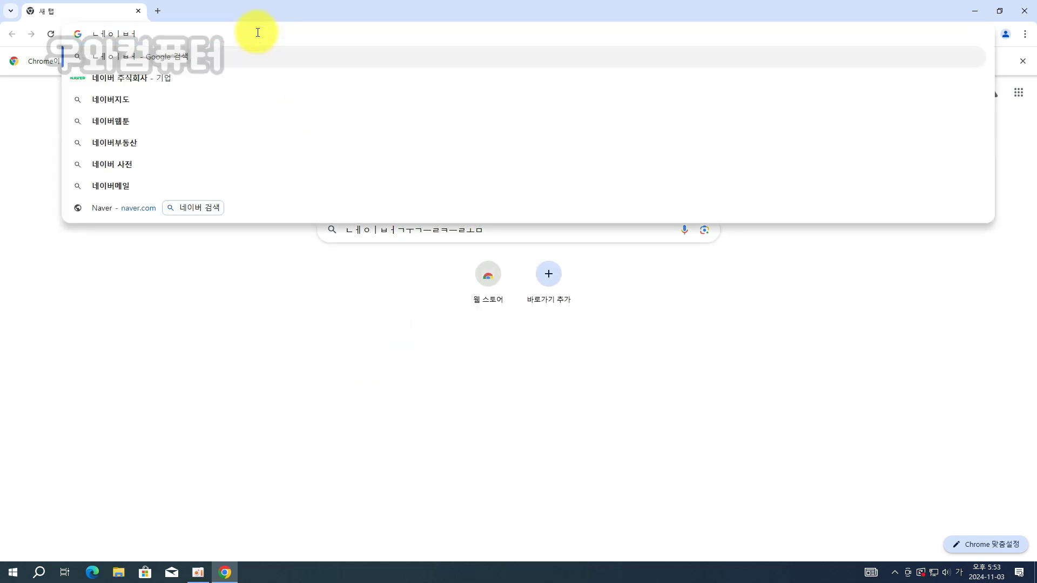
text(ㄱㅜㅋㅡㄹㄹㅡㅁ)
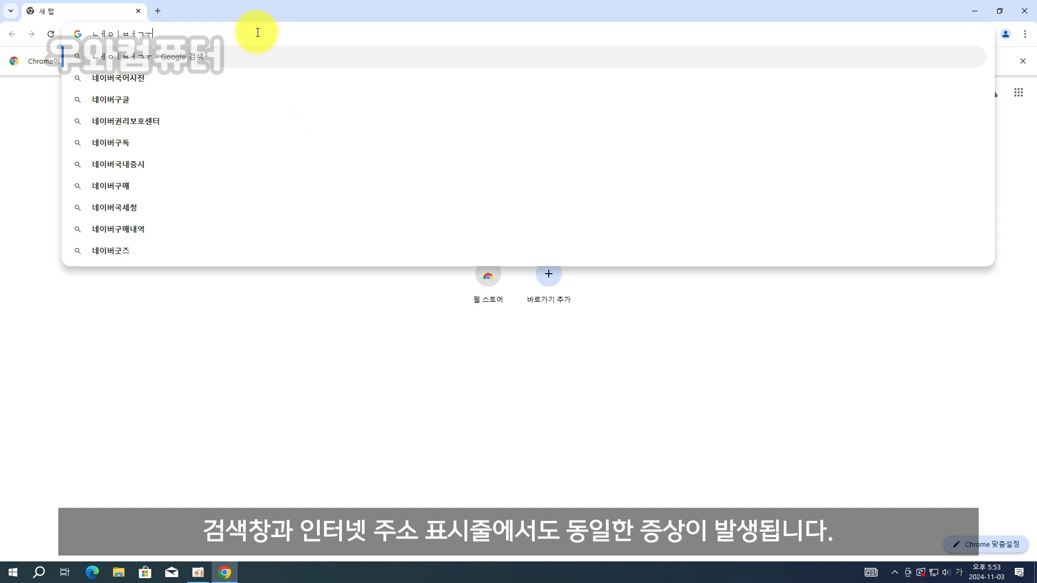
key(BackSpace)
key(BackSpace)
key(BackSpace)
key(BackSpace)
key(BackSpace)
key(BackSpace)
key(BackSpace)
key(BackSpace)
key(BackSpace)
key(BackSpace)
key(BackSpace)
key(BackSpace)
key(BackSpace)
key(BackSpace)
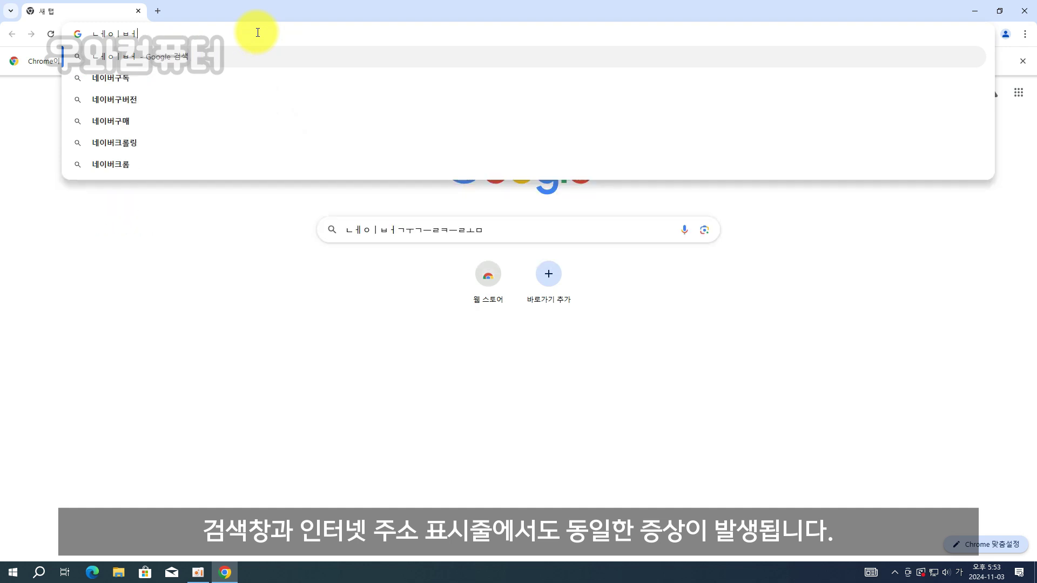
Step: Clear the test text from the Google search box
click(507, 229)
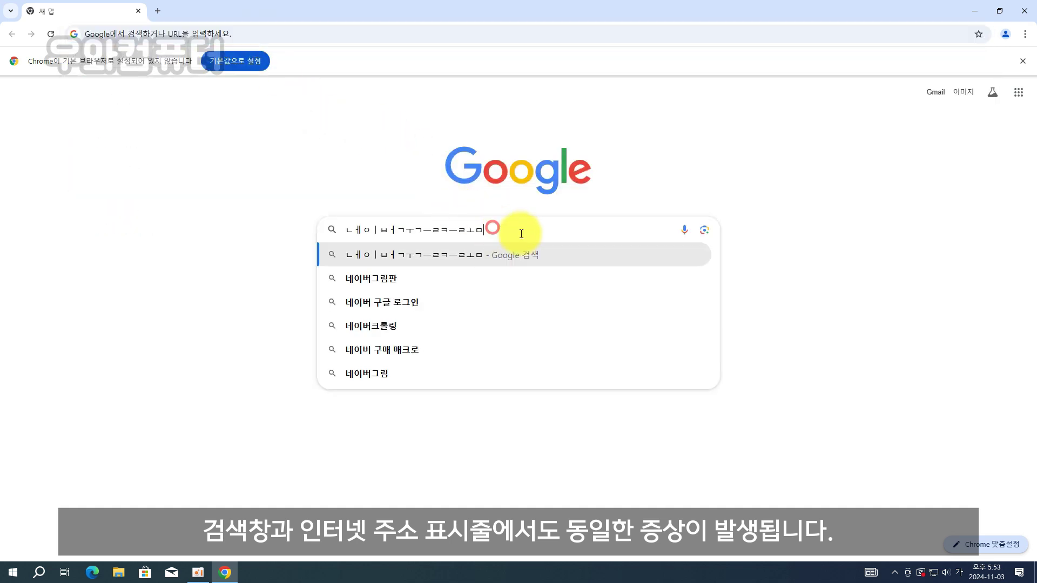
key(ctrl+a)
key(BackSpace)
click(263, 385)
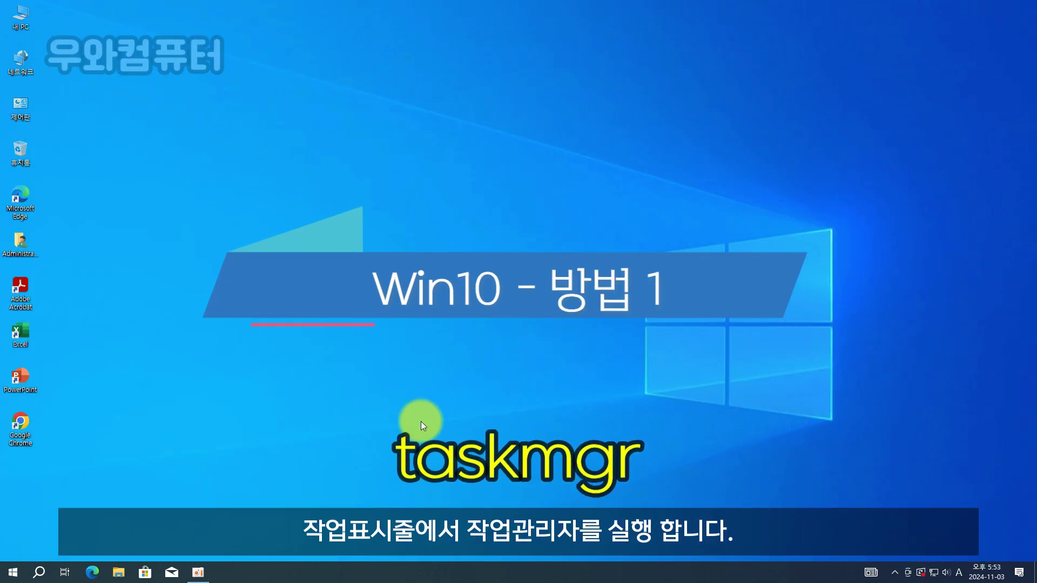
Step: Open Task Manager and move its window away from the desktop icons
right_click(481, 577)
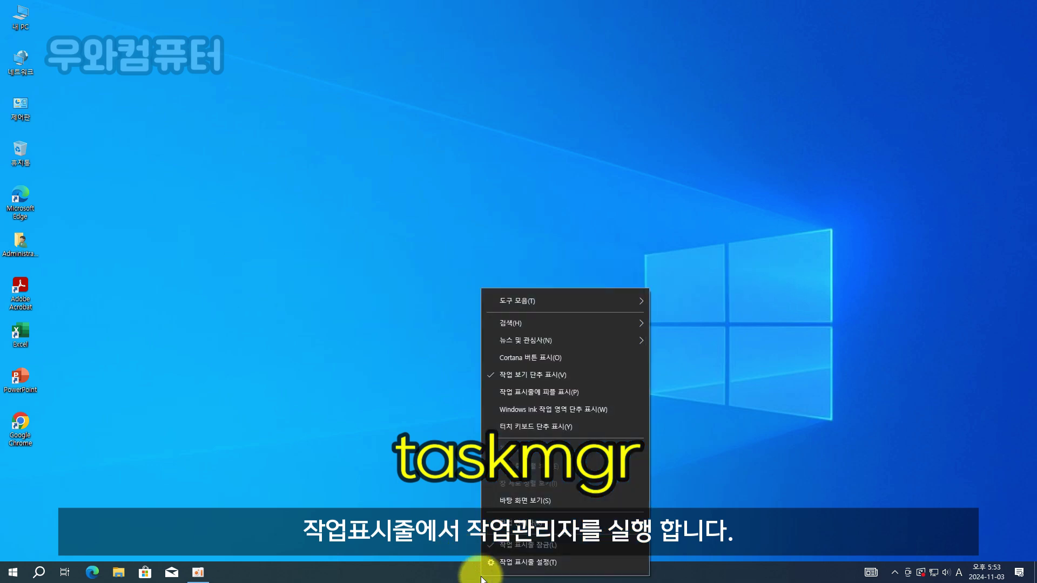
click(531, 526)
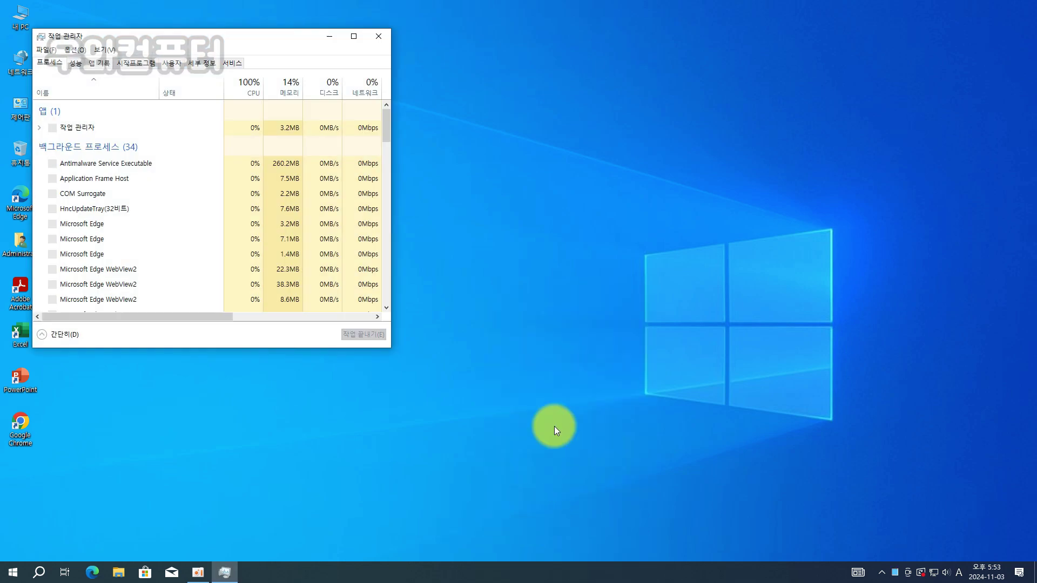
drag(274, 40, 478, 56)
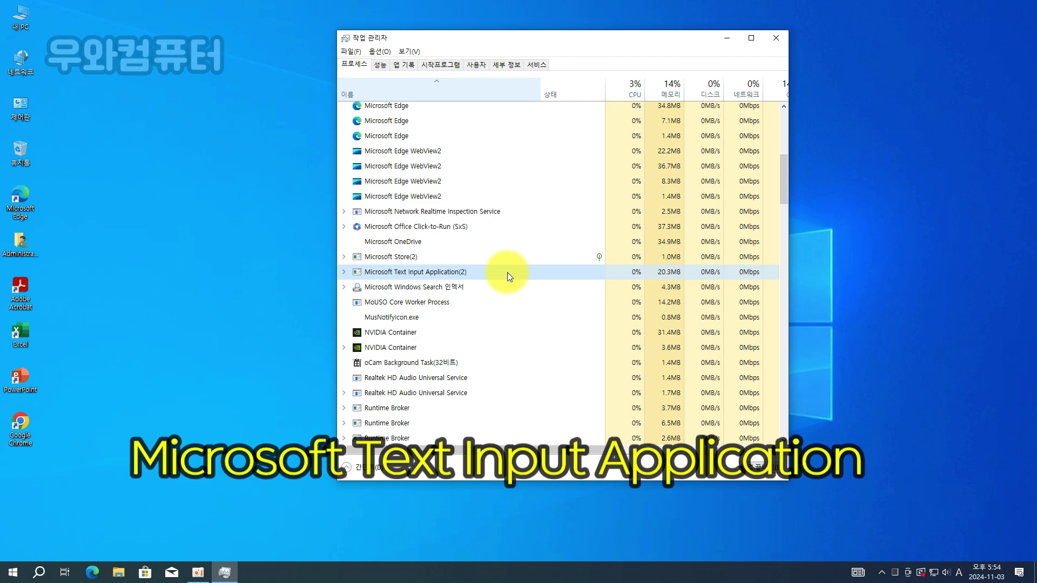
Step: End the Microsoft Text Input Application process and its remaining group in Task Manager, and minimize the window
click(347, 271)
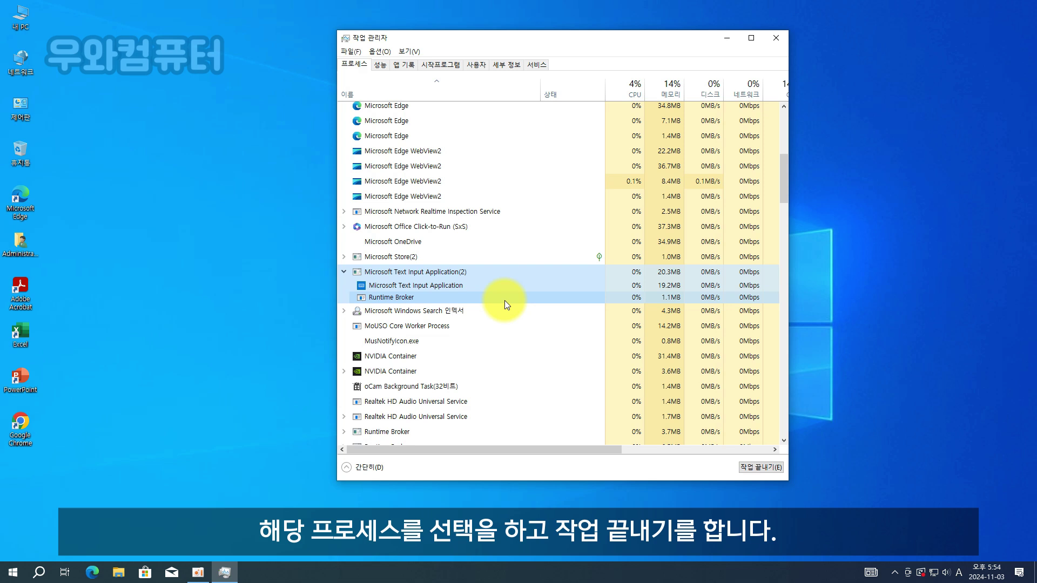
click(449, 288)
right_click(450, 287)
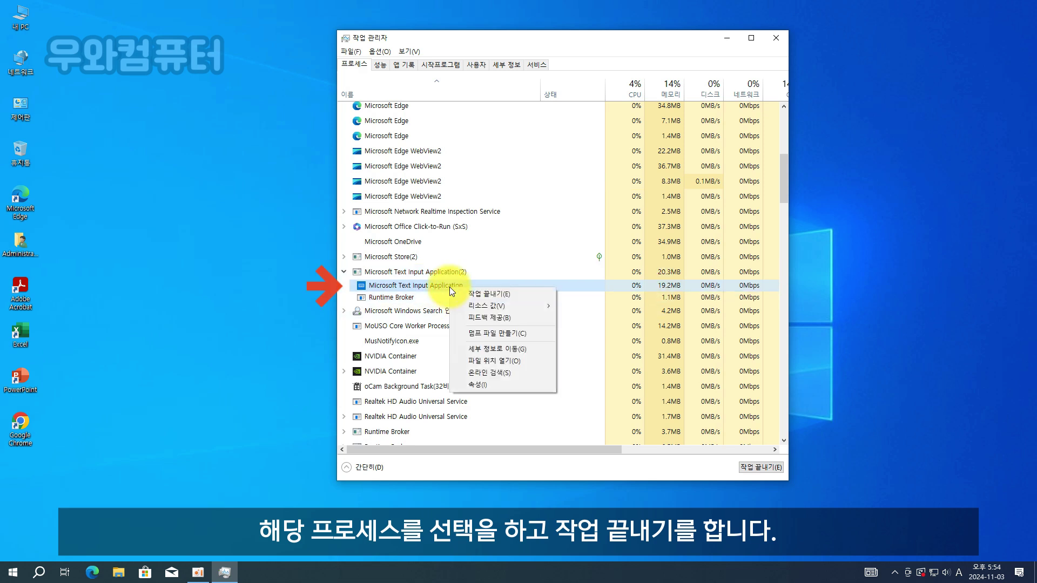
click(494, 294)
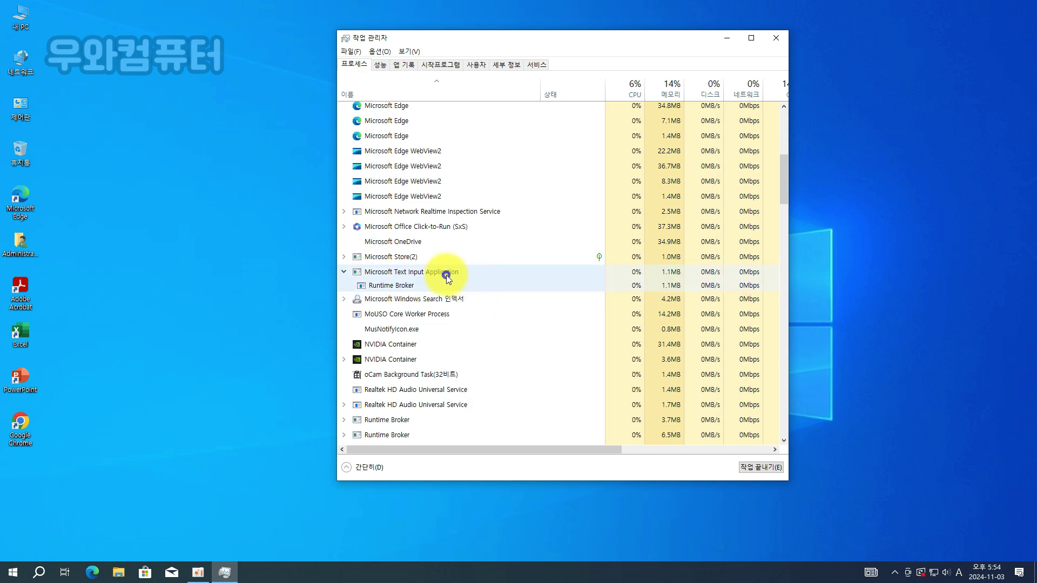
right_click(446, 274)
click(475, 307)
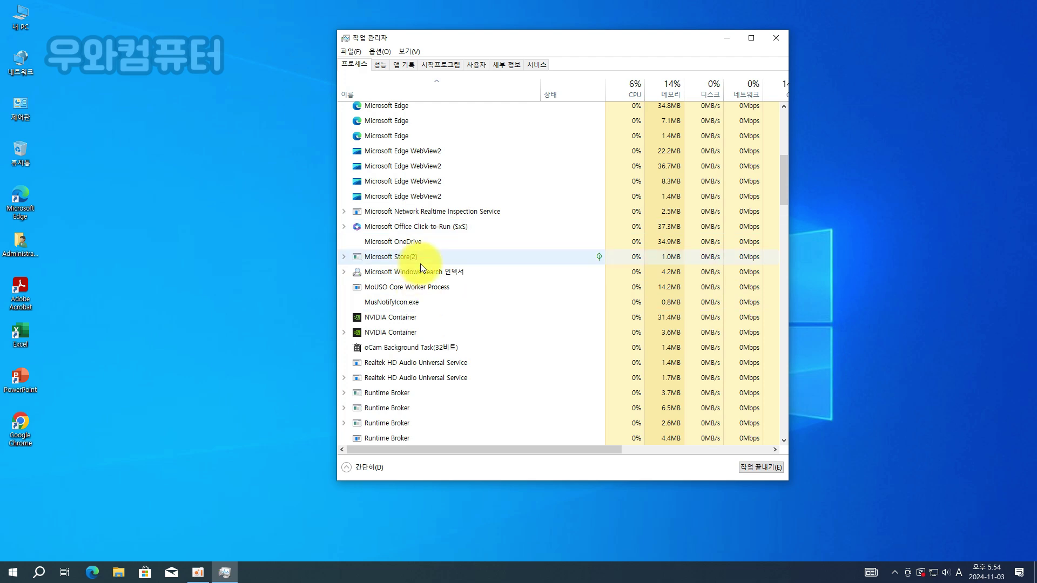
click(726, 38)
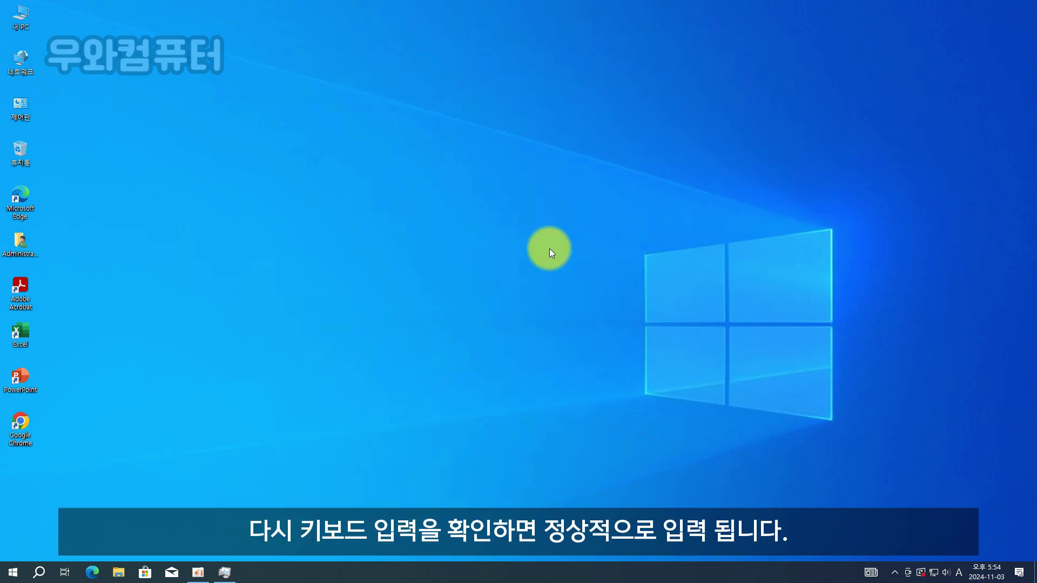
Step: Open Chrome and test Korean typing in the Google search box with 네이버 구글크롬
double_click(19, 429)
click(399, 225)
text(s)
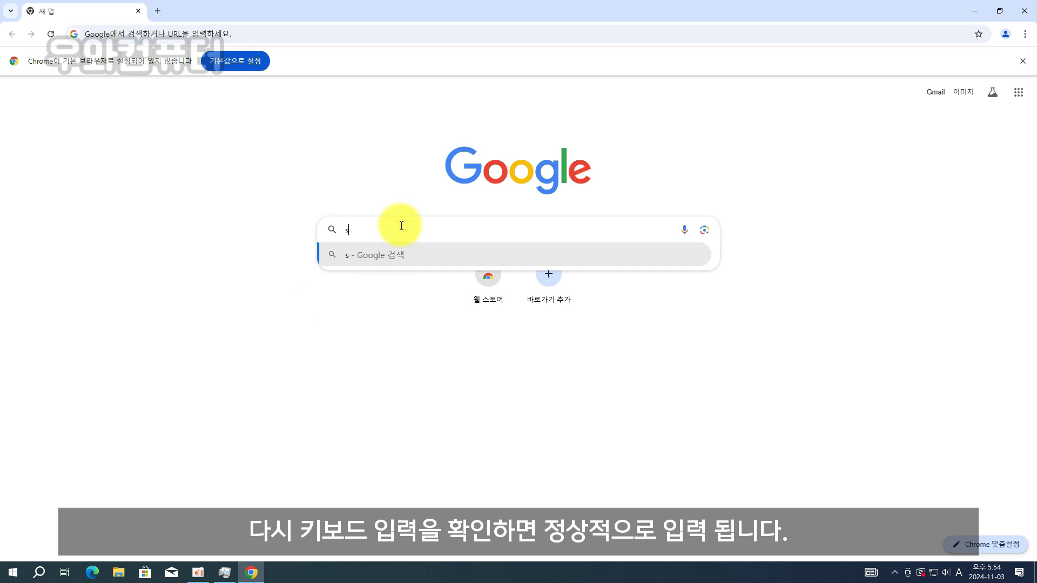
key(BackSpace)
key(Hangul)
text(네ㅣ)
key(BackSpace)
text(이버)
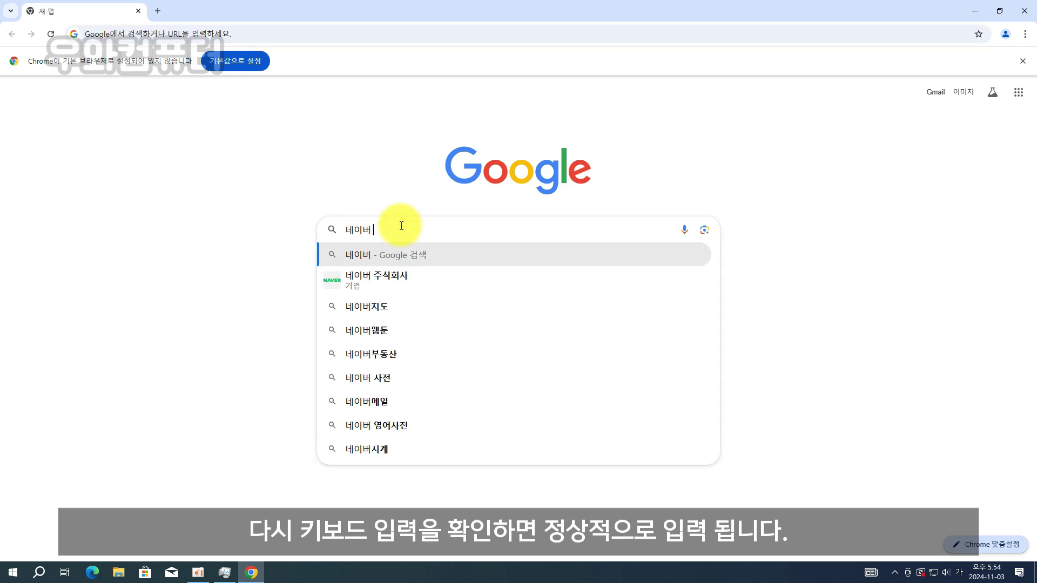
text( 구글크롬)
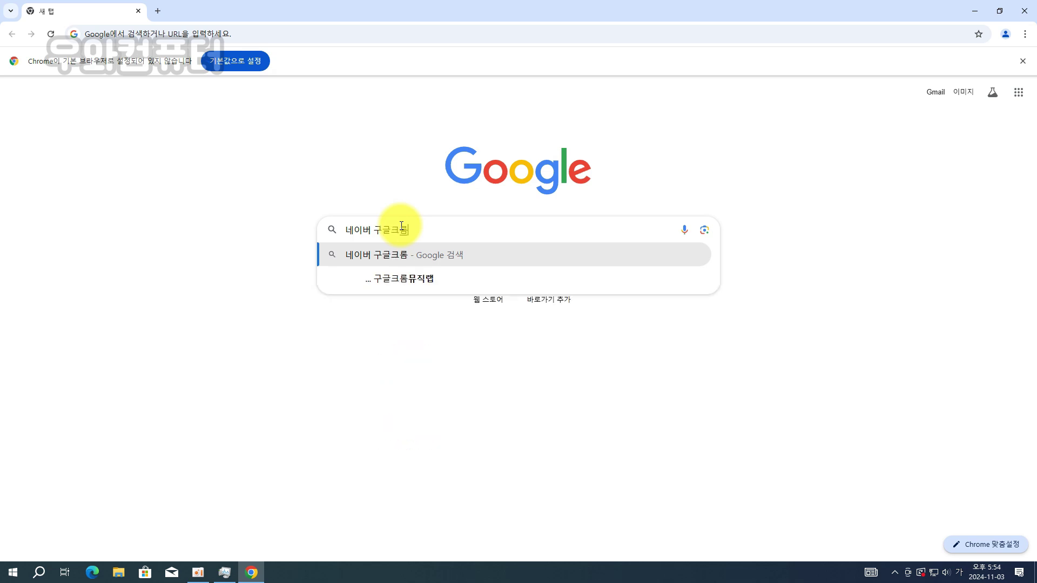
Step: Clear the Google search box and test Korean typing in the address bar with 네이버
drag(401, 226, 223, 227)
key(BackSpace)
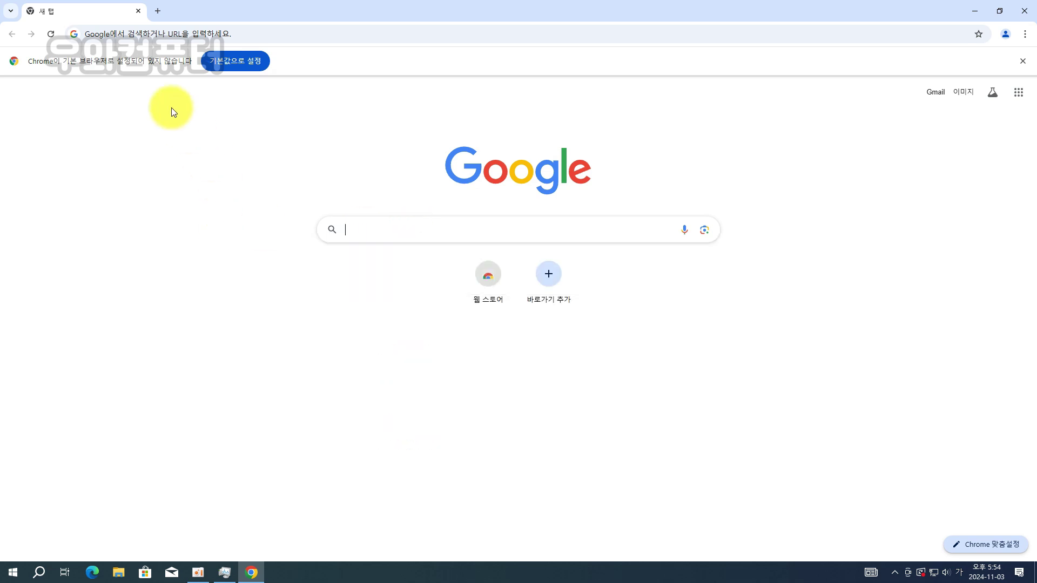
click(146, 35)
text(네이버)
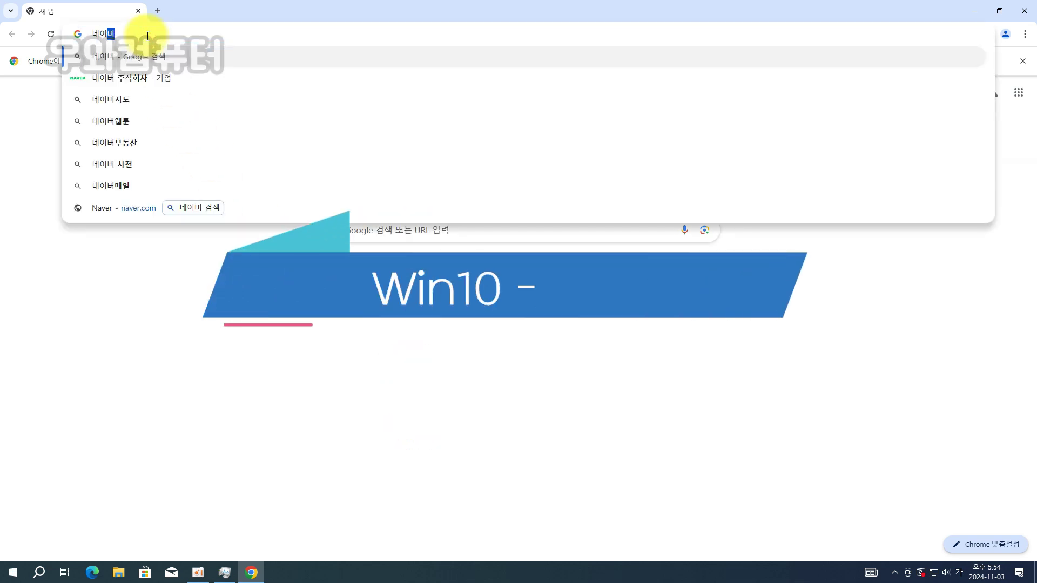
click(199, 361)
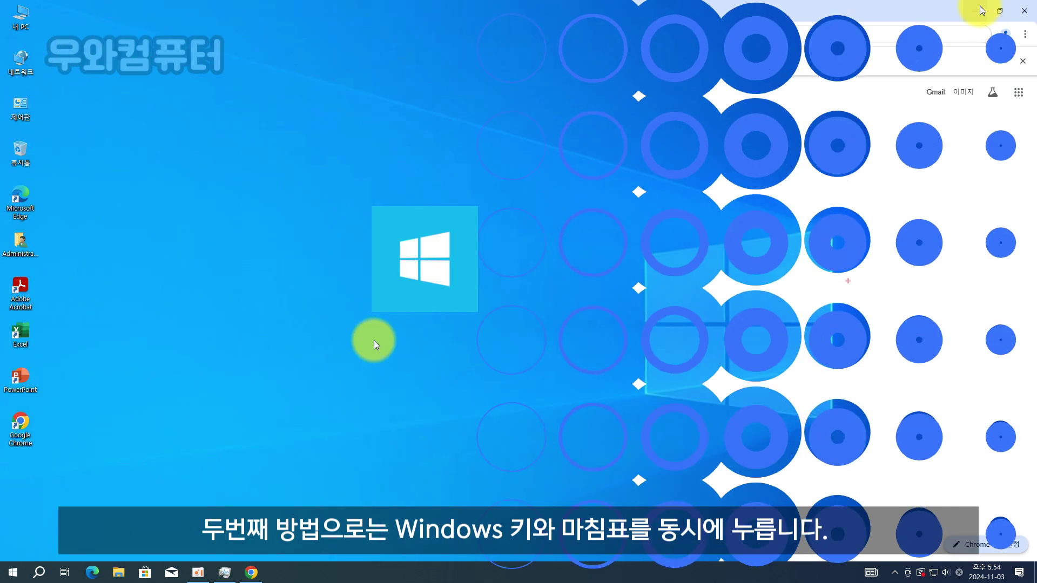
Step: Open the Windows emoji panel on the desktop and dismiss it to reset the text input
key(super+period)
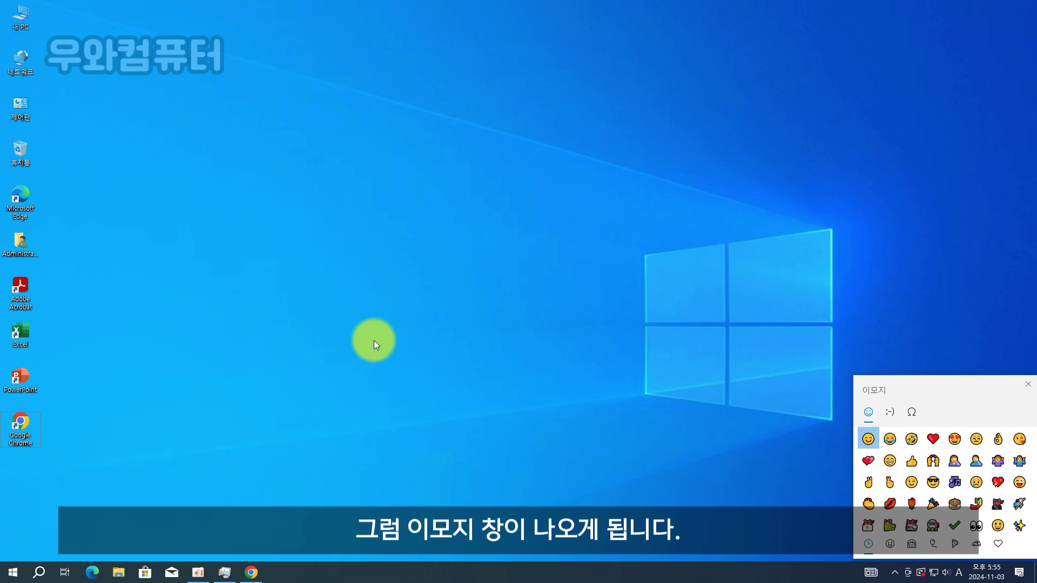
click(373, 340)
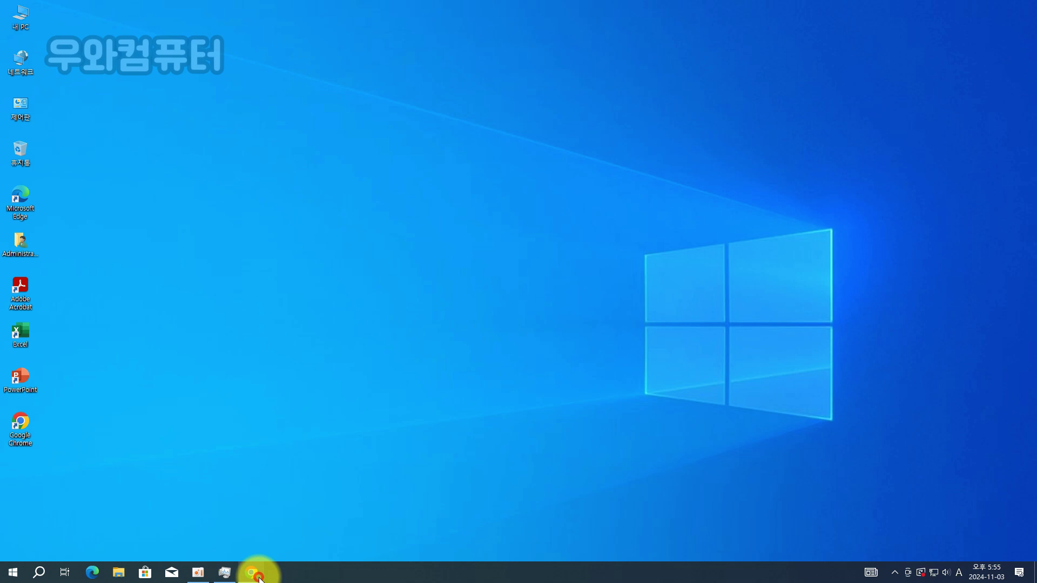
Step: Return to Chrome, test Korean typing in the Google search box with 네이버, and clear it
click(252, 571)
click(447, 231)
text(네이)
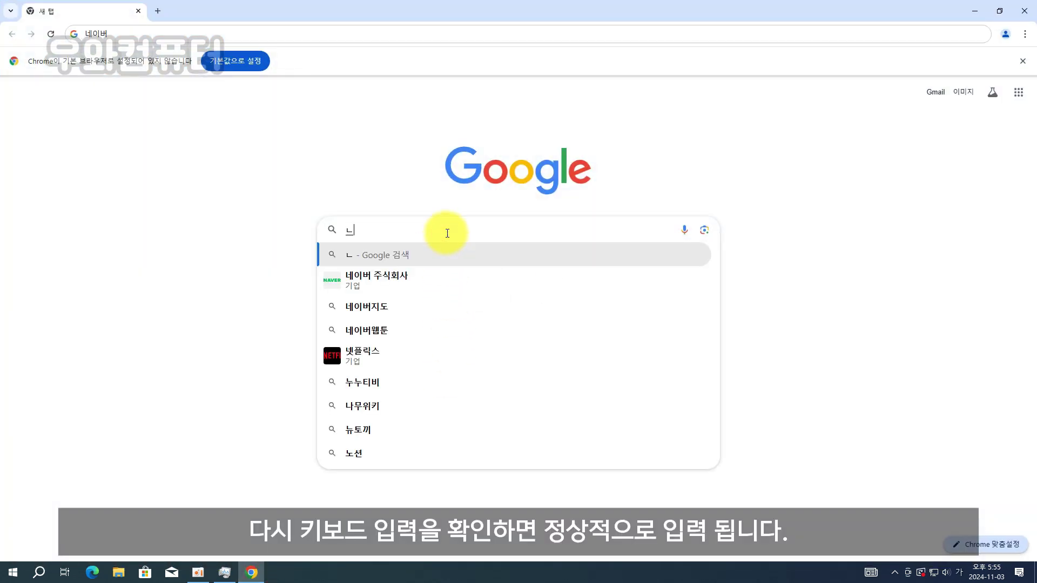
text(버)
drag(447, 233, 287, 238)
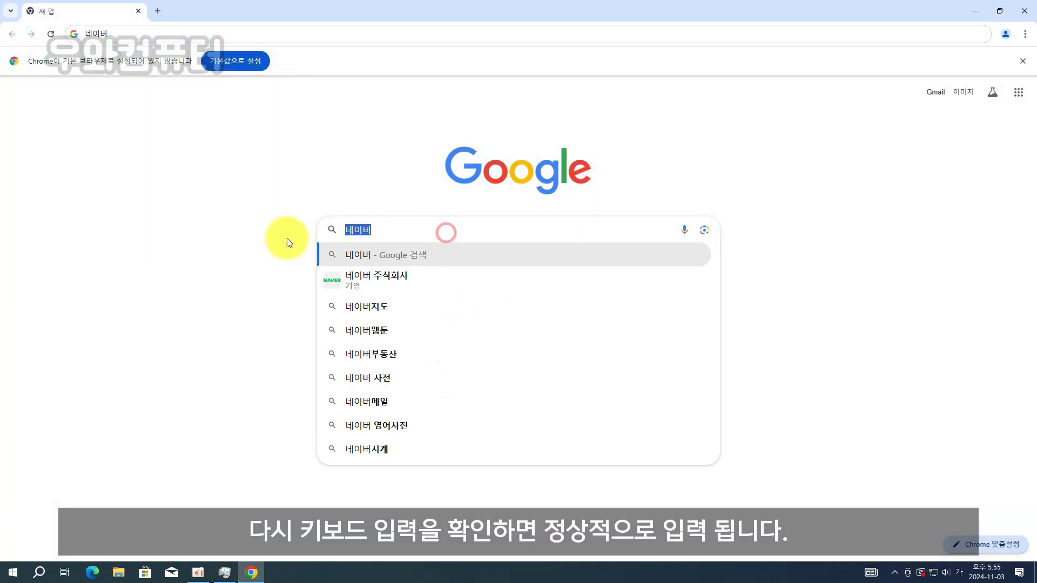
key(BackSpace)
Step: Replace the address bar text with 네이버 to test Korean typing there
click(264, 33)
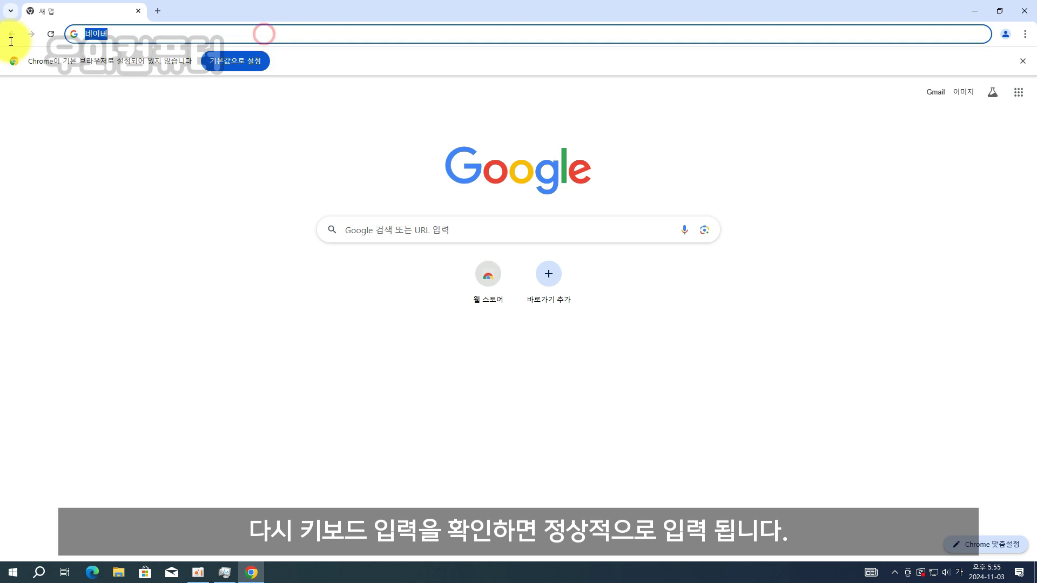
text(네이버)
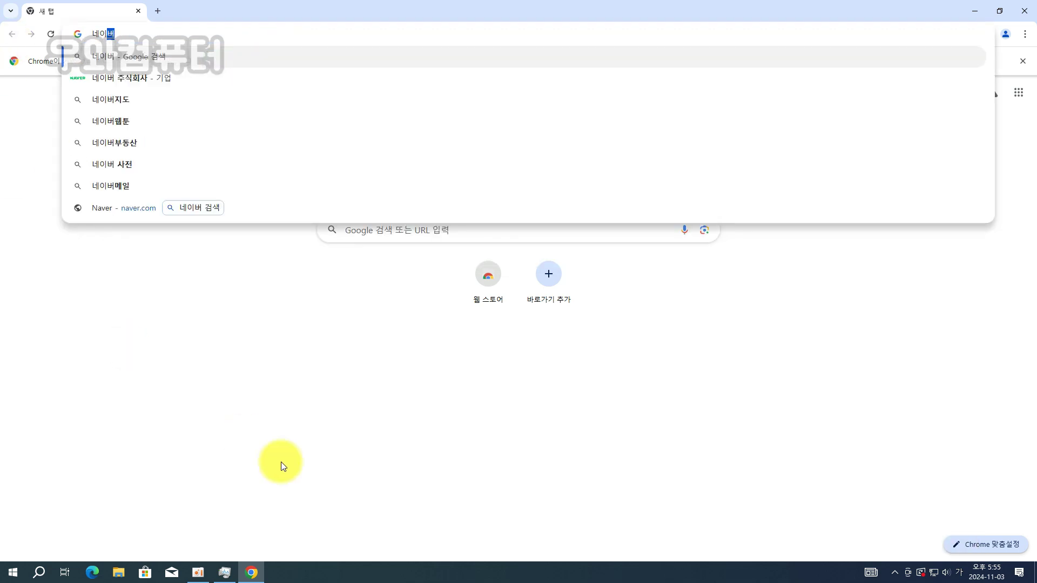
click(287, 466)
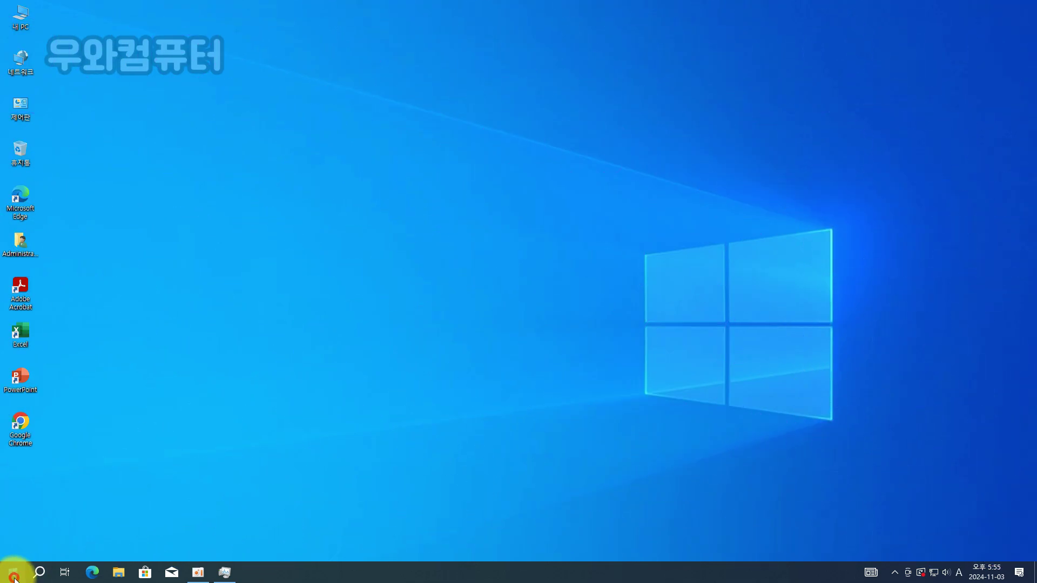
Step: Open Windows Settings, reposition and enlarge its window, and go to the Time & Language (시간 및 언어) settings
click(13, 572)
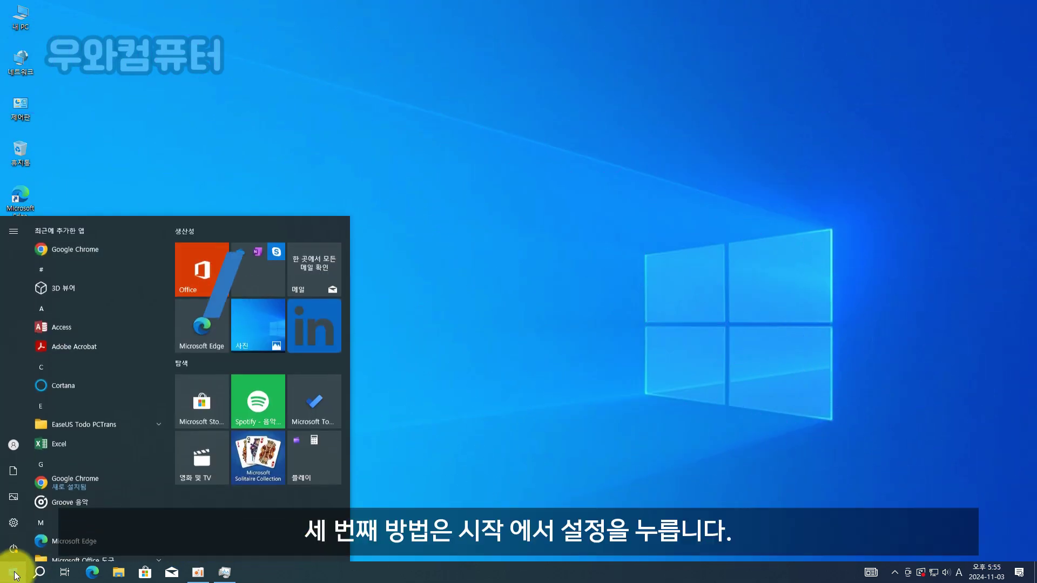
click(14, 523)
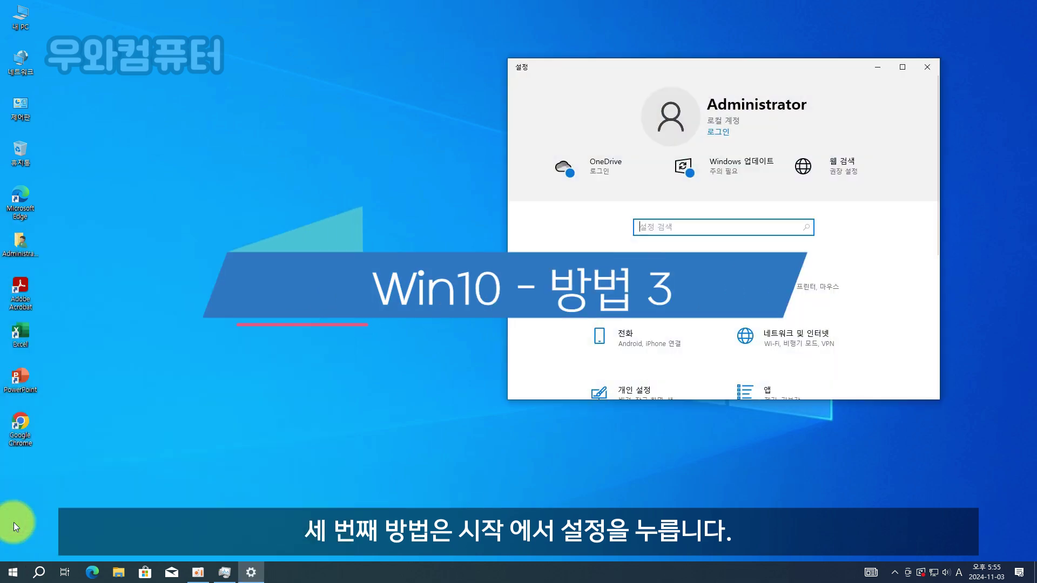
drag(591, 64, 272, 35)
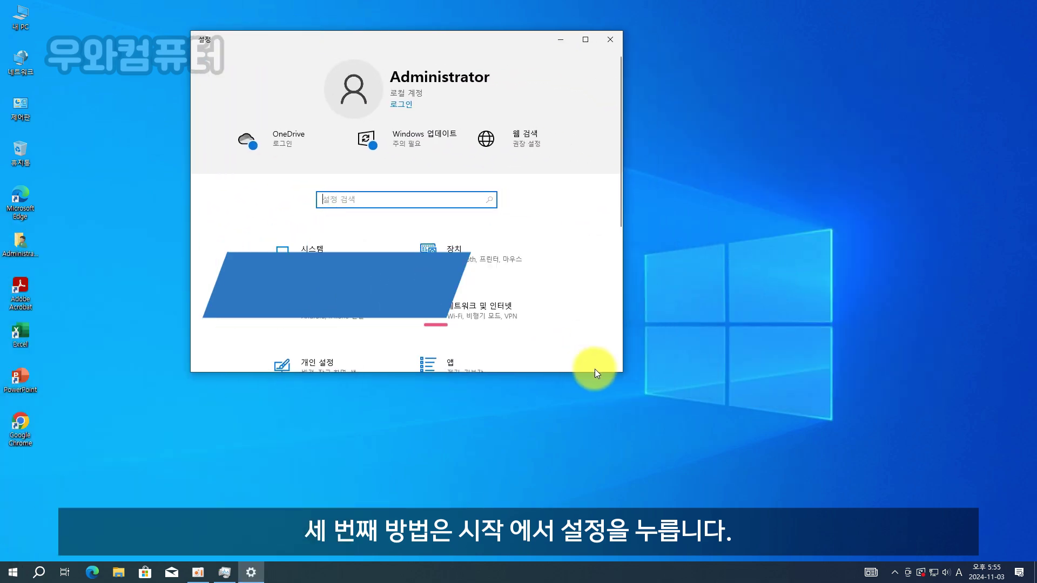
drag(621, 372, 860, 459)
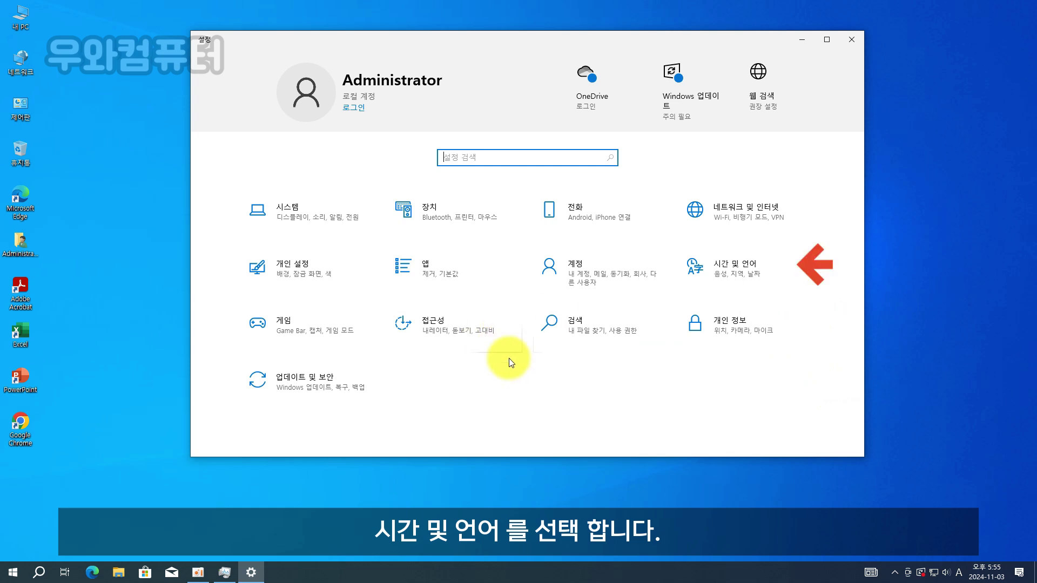
click(763, 277)
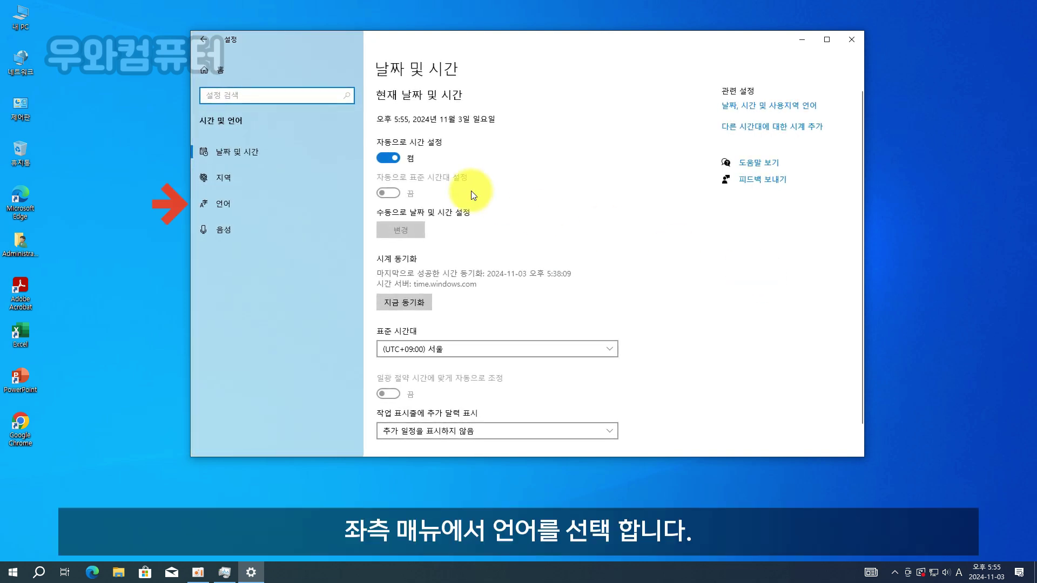
Step: Go to the language (언어) settings and open the language options for 한국어
click(267, 208)
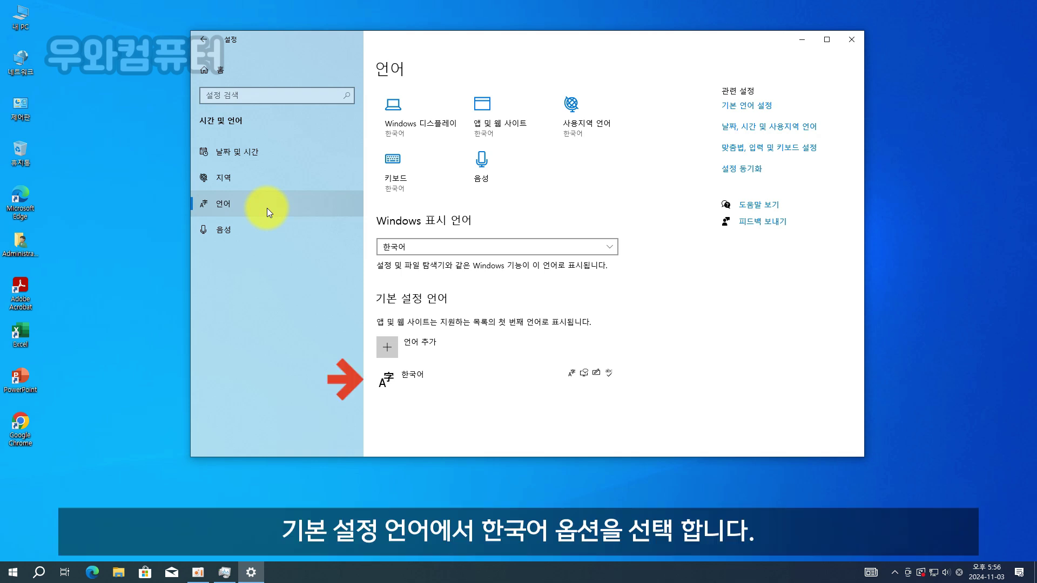
click(507, 385)
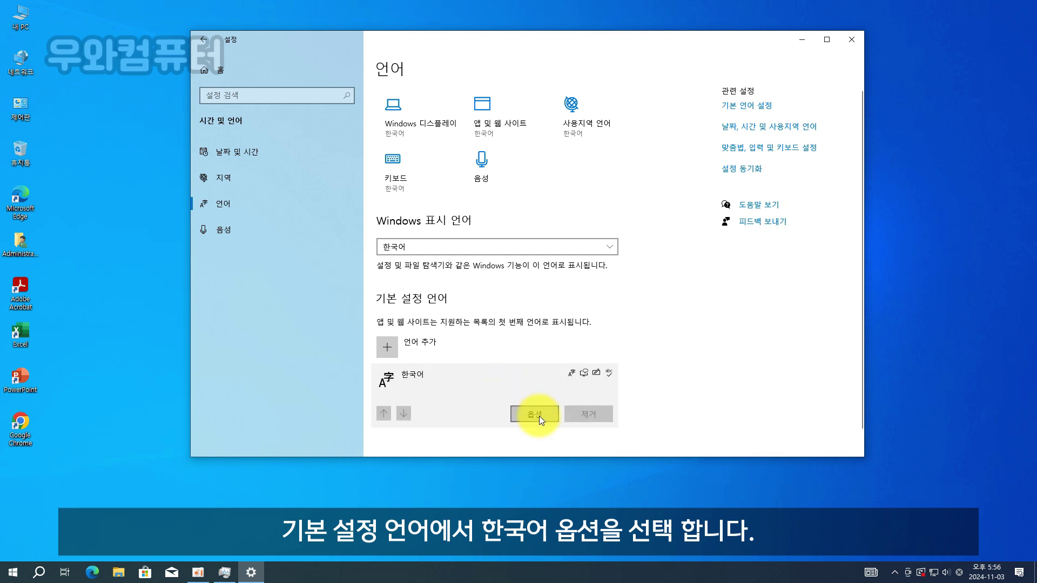
click(534, 414)
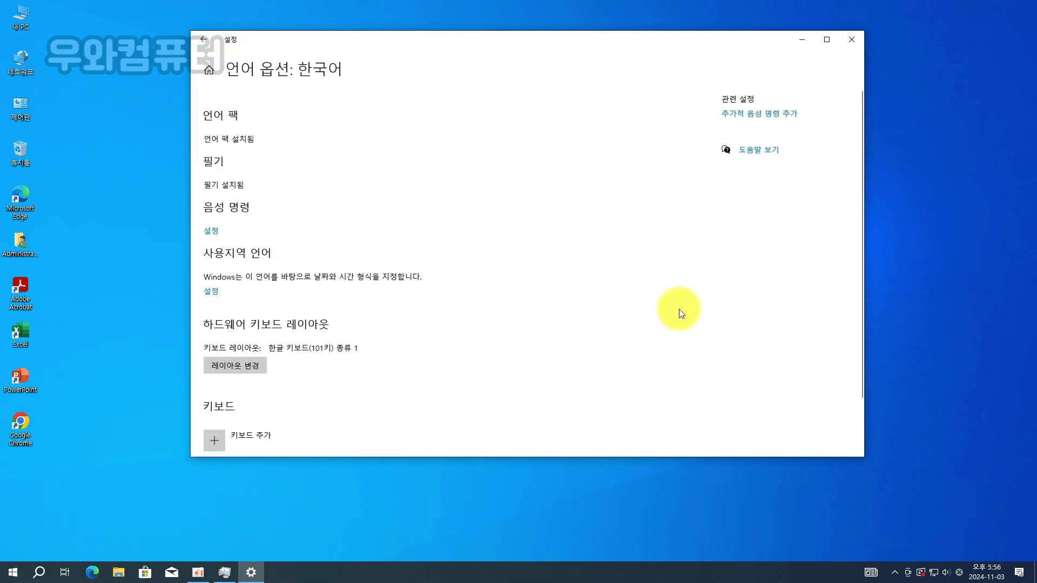
Step: Open the options of the Microsoft 입력기 keyboard and set the hardware keyboard type to 2벌식
scroll(618, 311, down, 2)
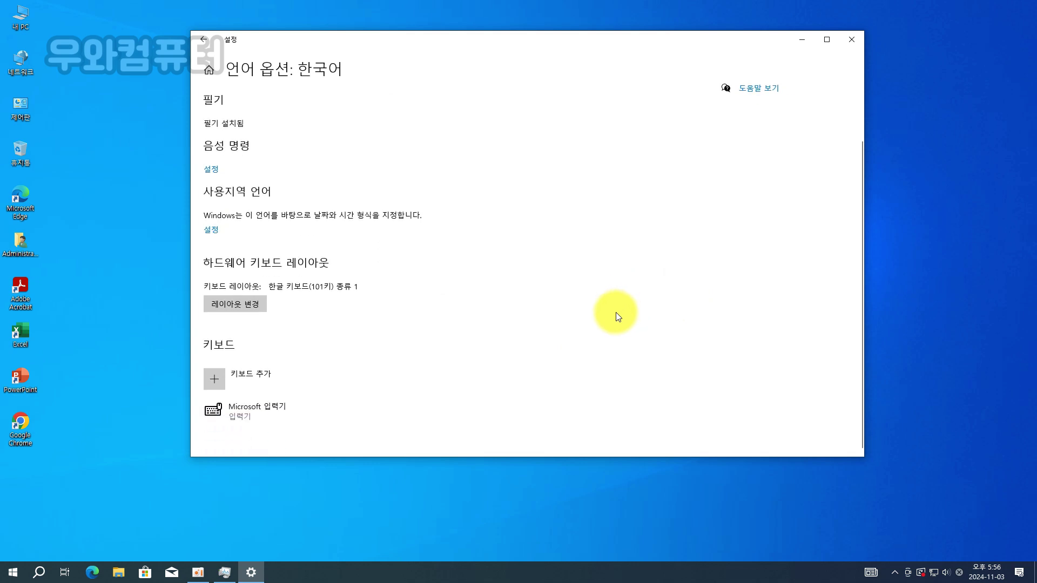
drag(537, 39, 556, 10)
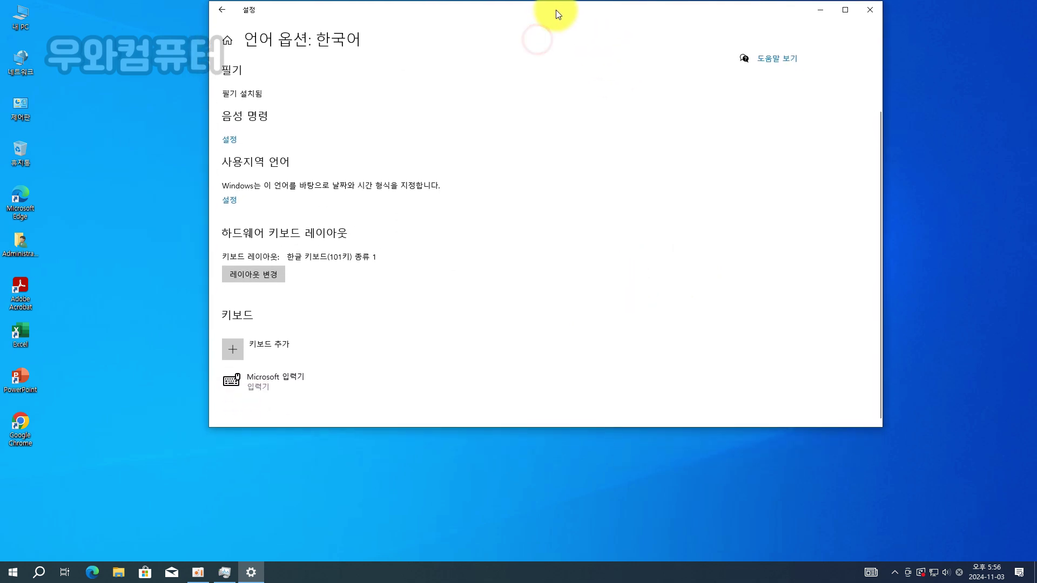
click(410, 386)
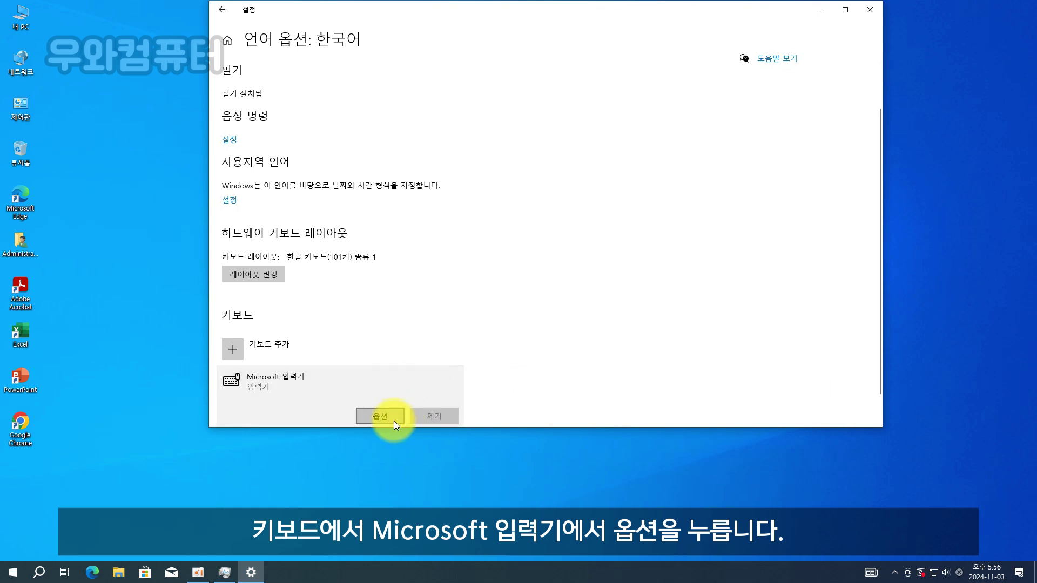
click(393, 420)
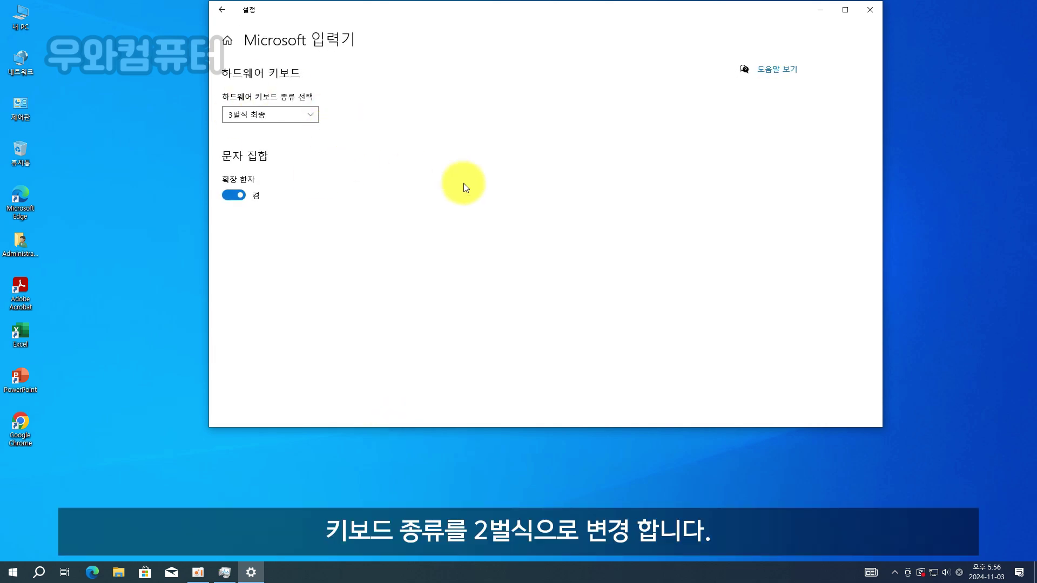
click(284, 112)
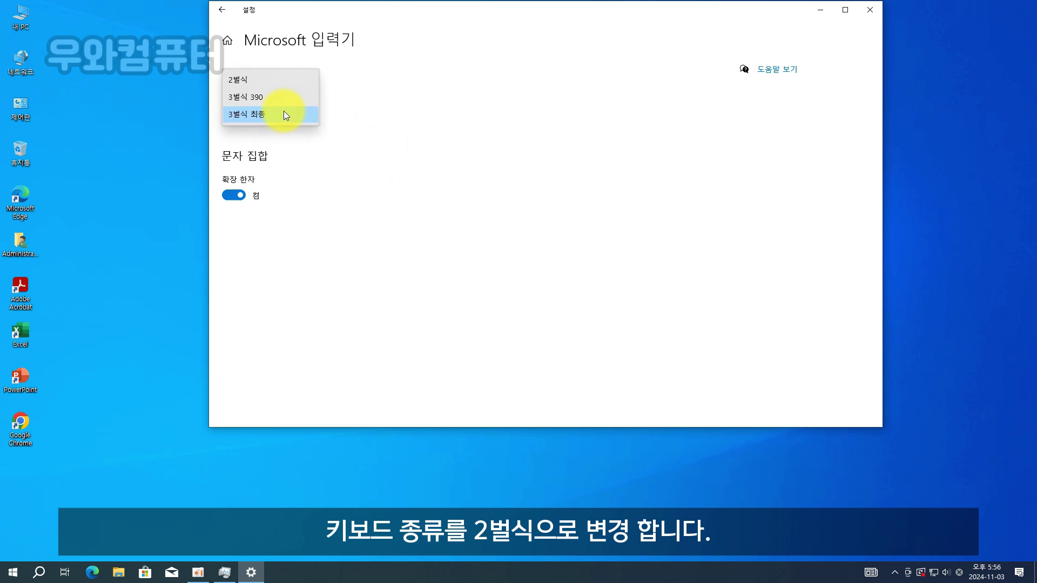
click(249, 79)
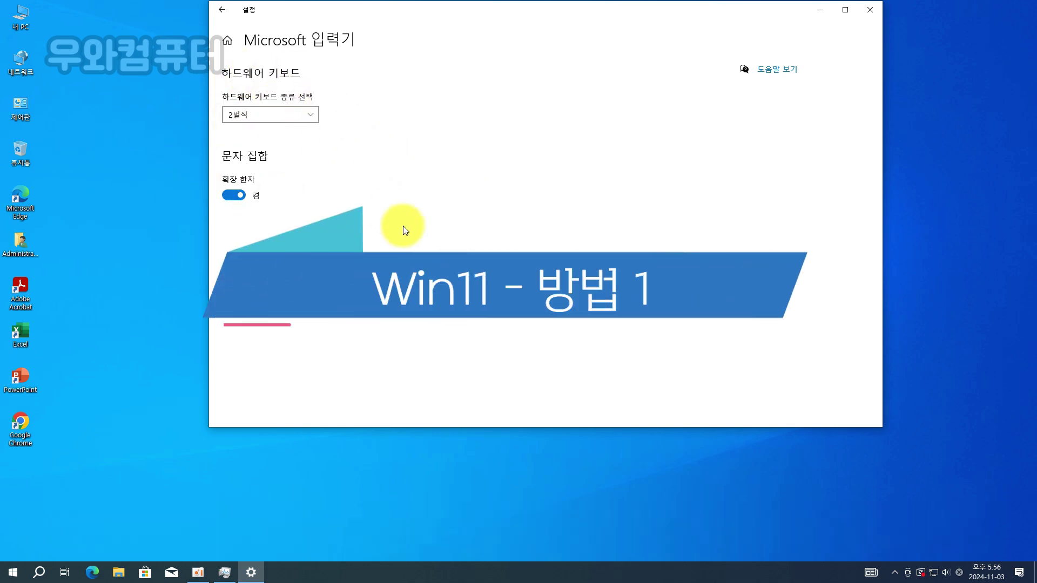
click(222, 9)
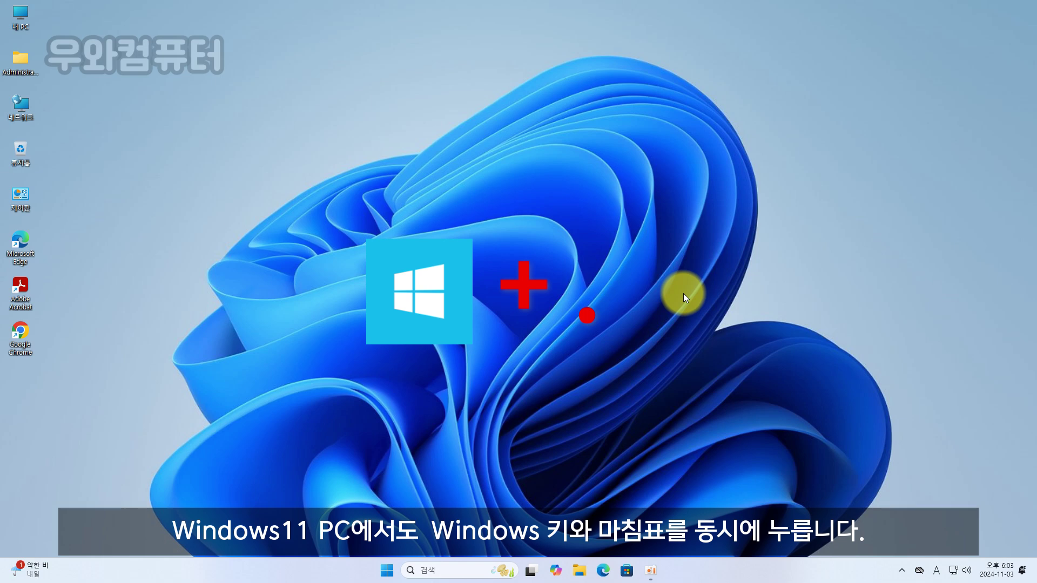
Step: Open and dismiss the emoji panel on the Windows 11 desktop to reset text input, and switch to a maximized Chrome window
key(super+period)
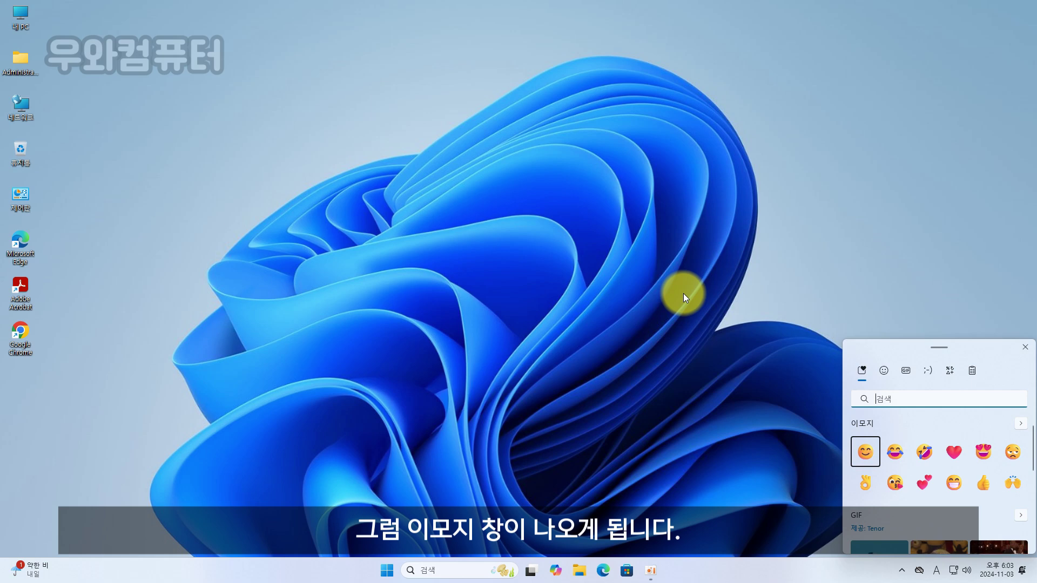
click(29, 338)
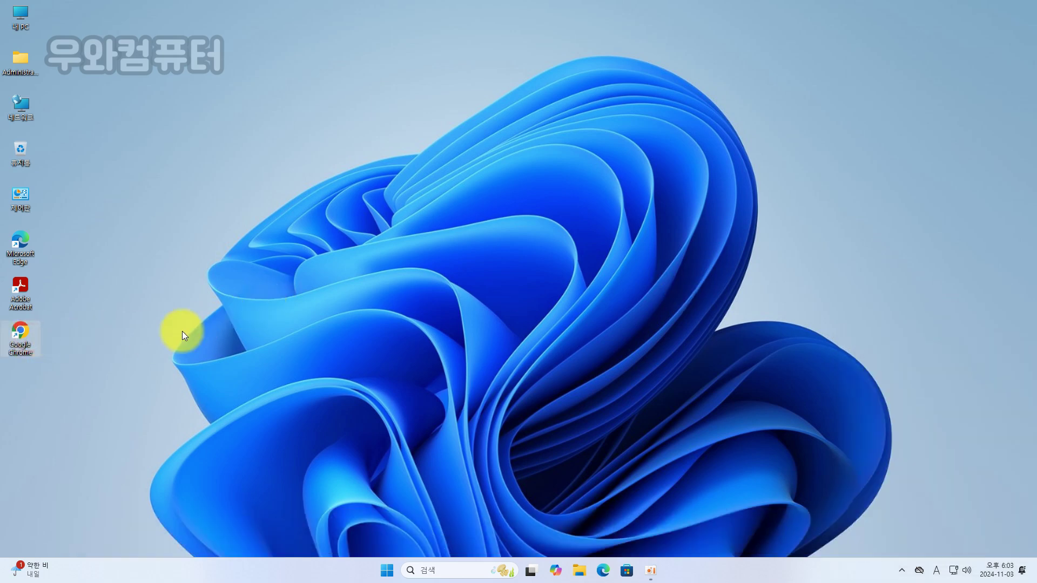
double_click(17, 337)
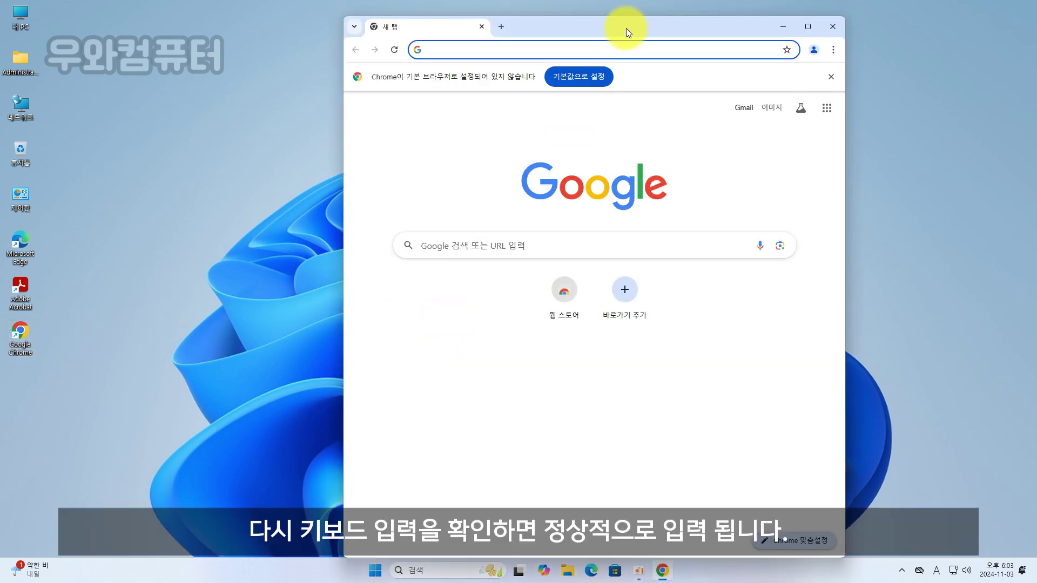
double_click(626, 28)
Step: Test Korean typing in the Google search box with 네이버 and clear the entry
click(402, 230)
text(s)
key(BackSpace)
key(Hangul)
text(ㄴㅔ이버)
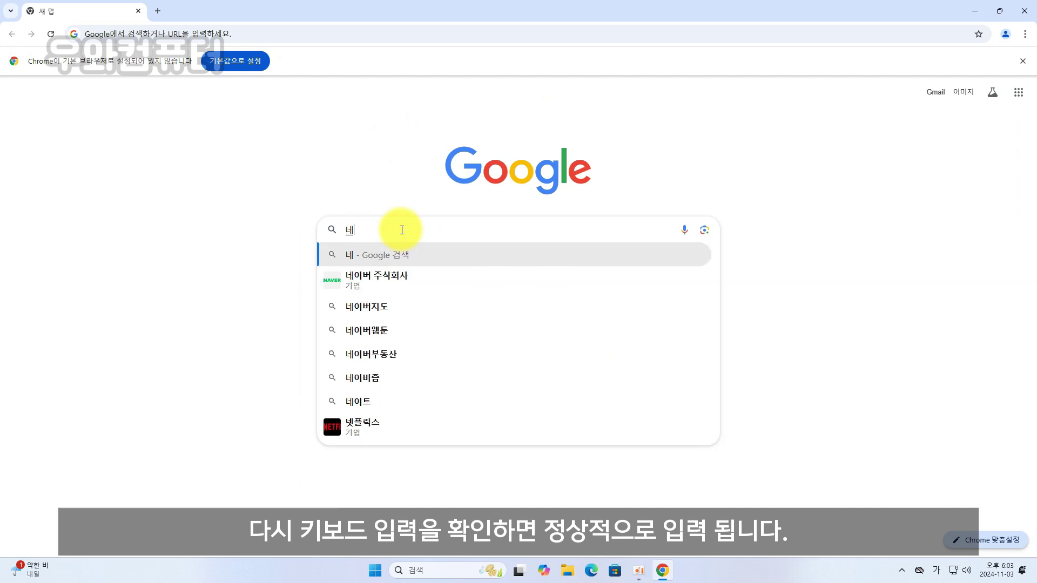
double_click(402, 229)
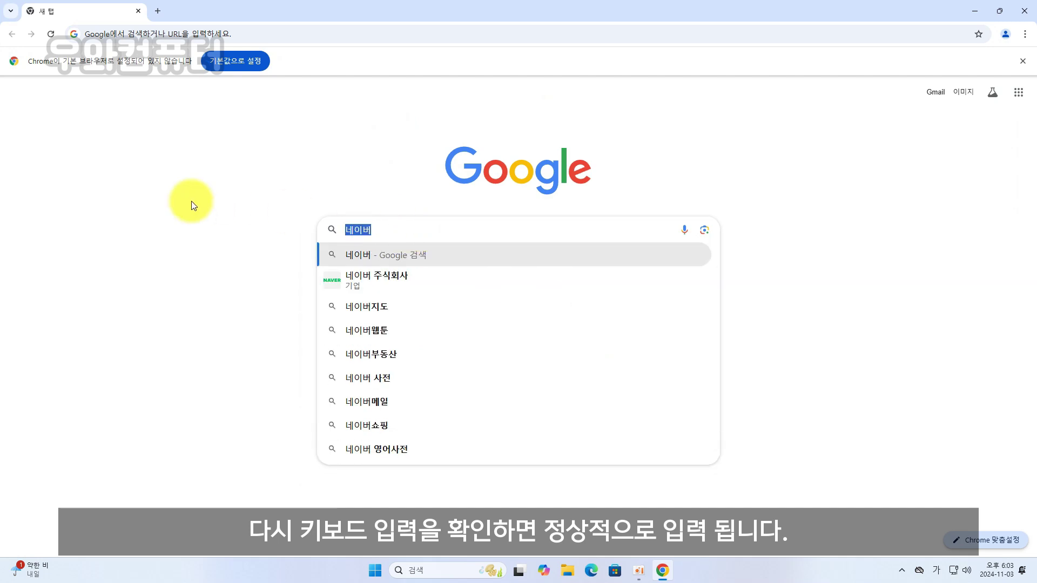
text(ㅂ)
key(BackSpace)
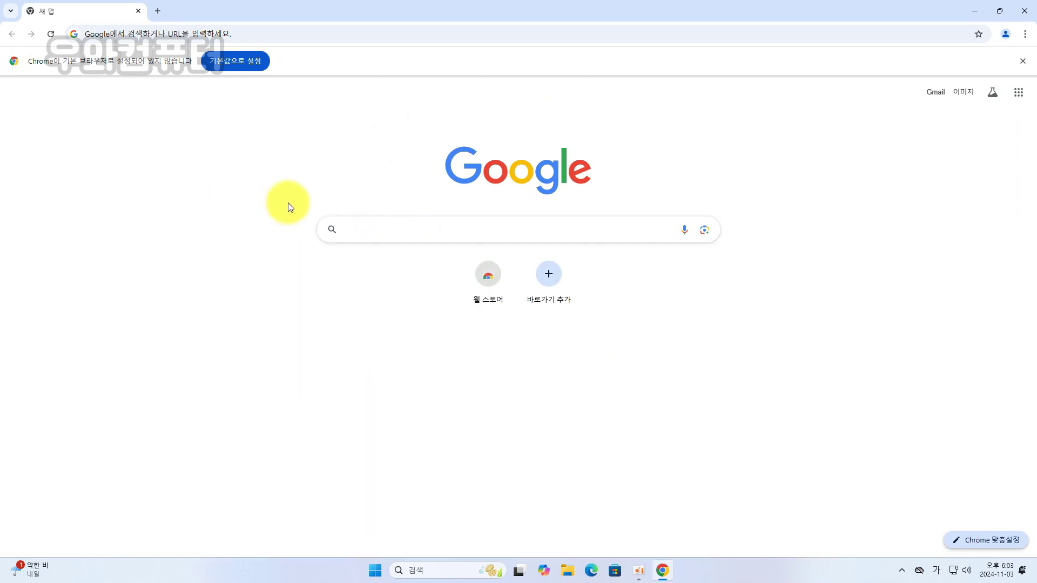
Step: Test Korean typing in Chrome's address bar with 네이버 and clear it
click(174, 33)
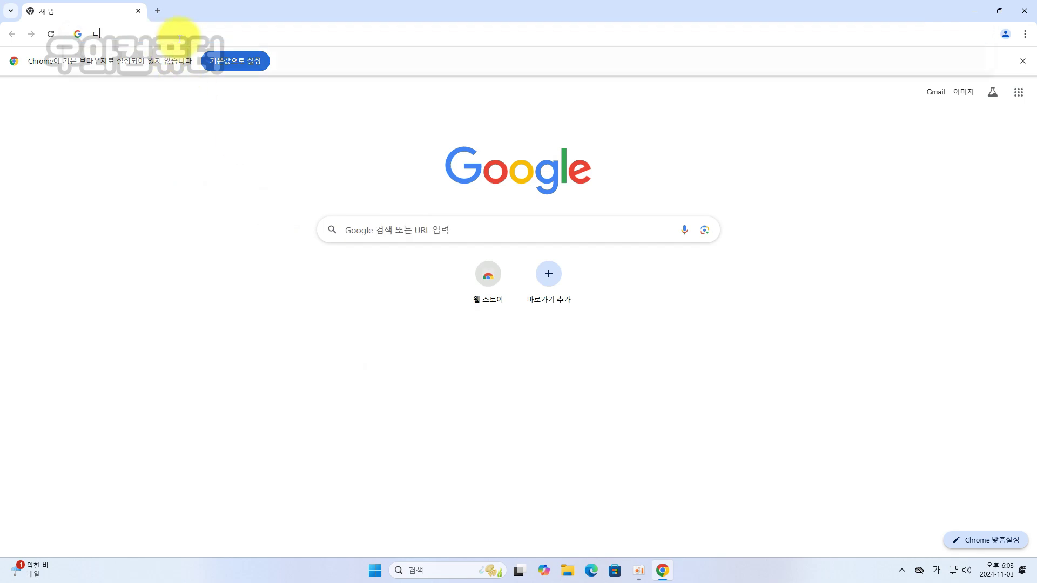
text(네이버)
key(ctrl+a)
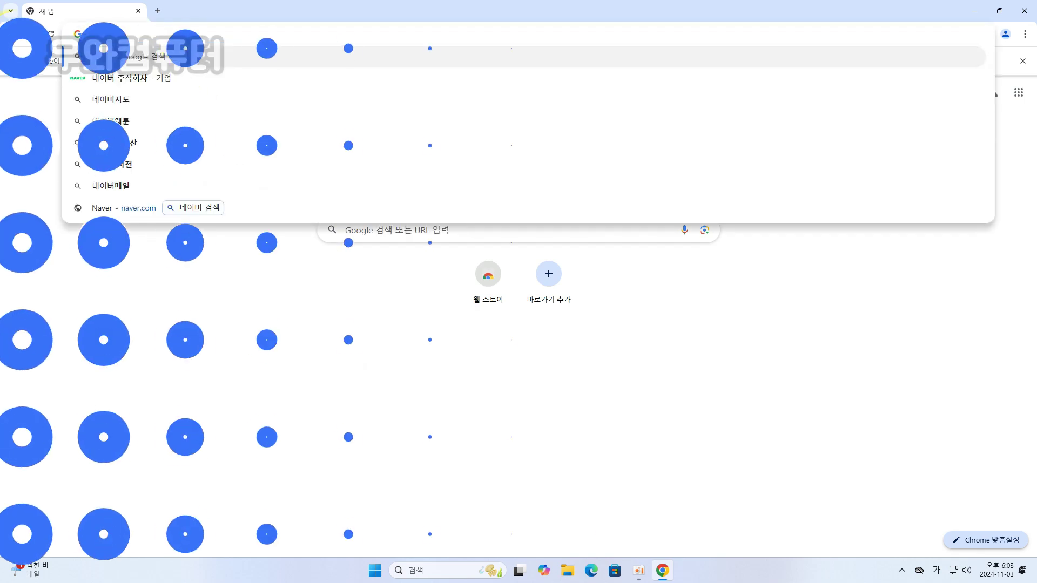
key(BackSpace)
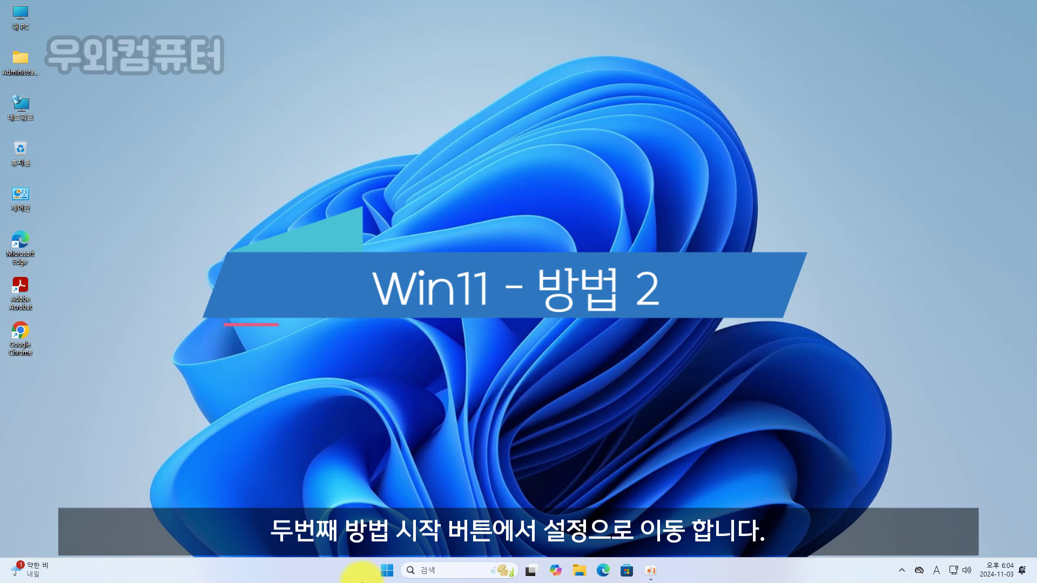
Step: Open Windows 11 Settings and go to the Language & region (언어 및 지역) page under 시간 및 언어
click(383, 574)
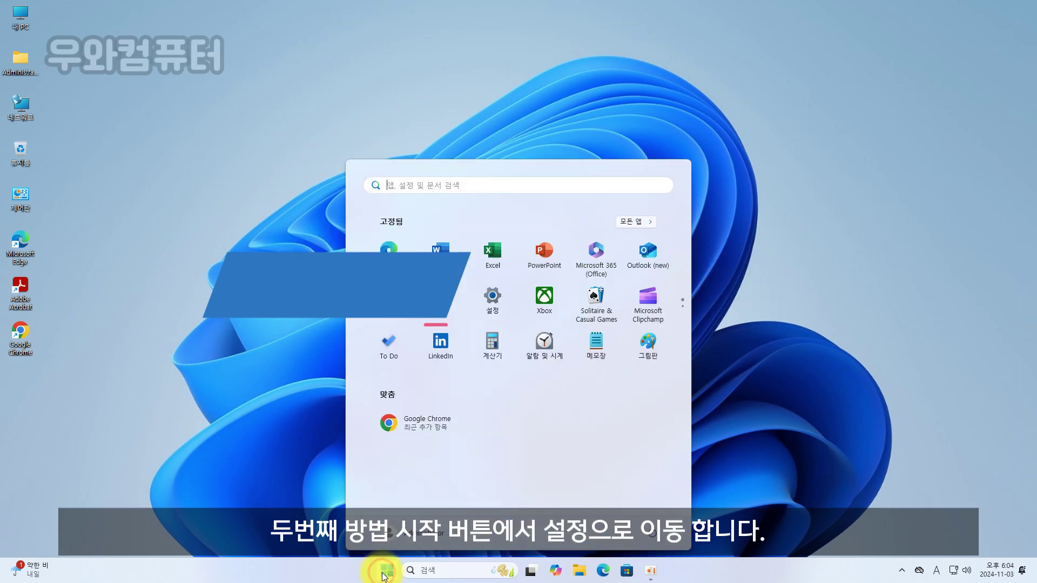
click(495, 303)
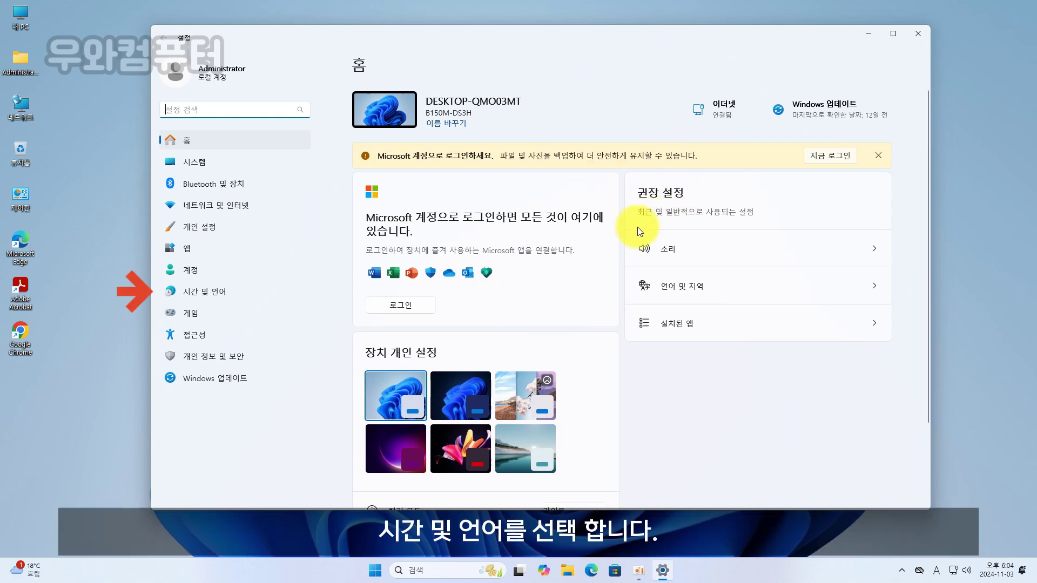
click(240, 291)
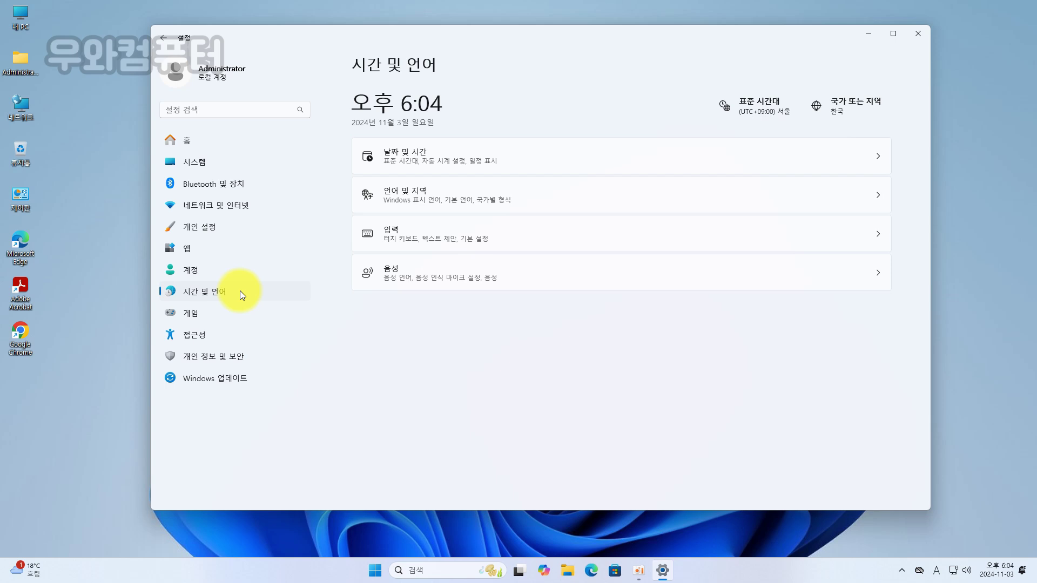
click(878, 195)
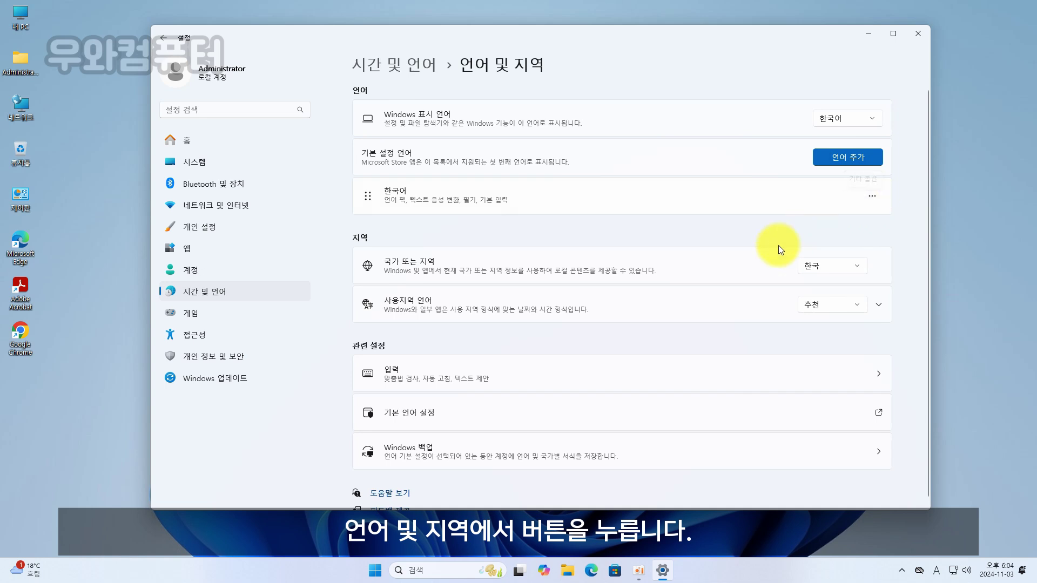
Step: Open the language options (언어 옵션) for 한국어 from the preferred languages
scroll(642, 309, down, 1)
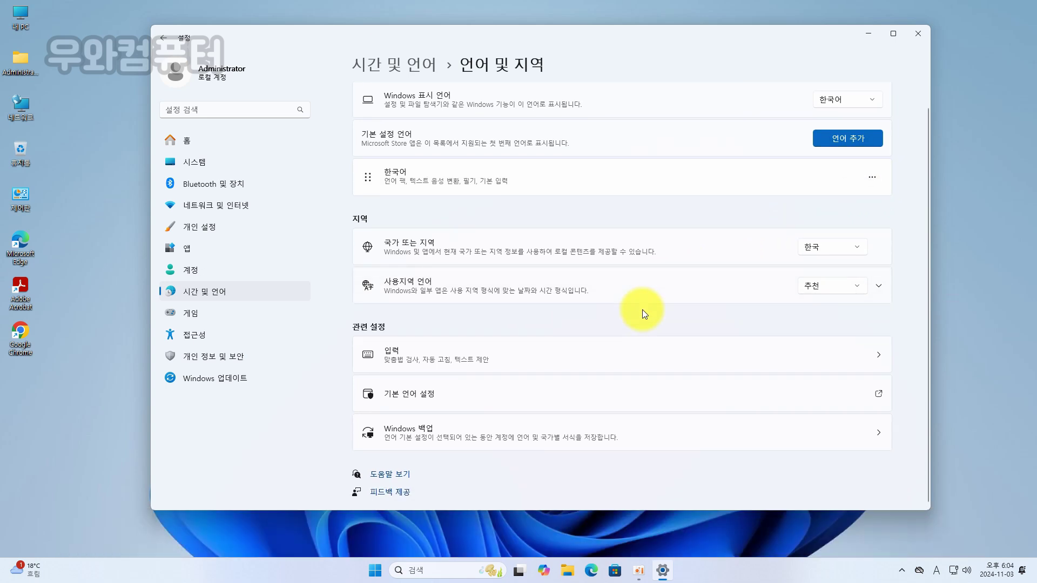
scroll(642, 310, up, 1)
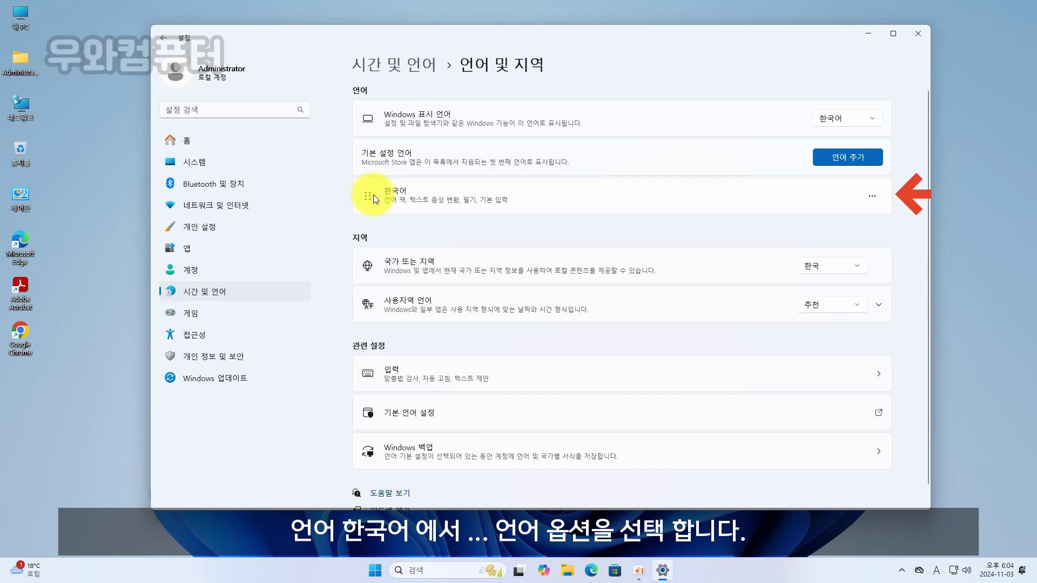
click(870, 196)
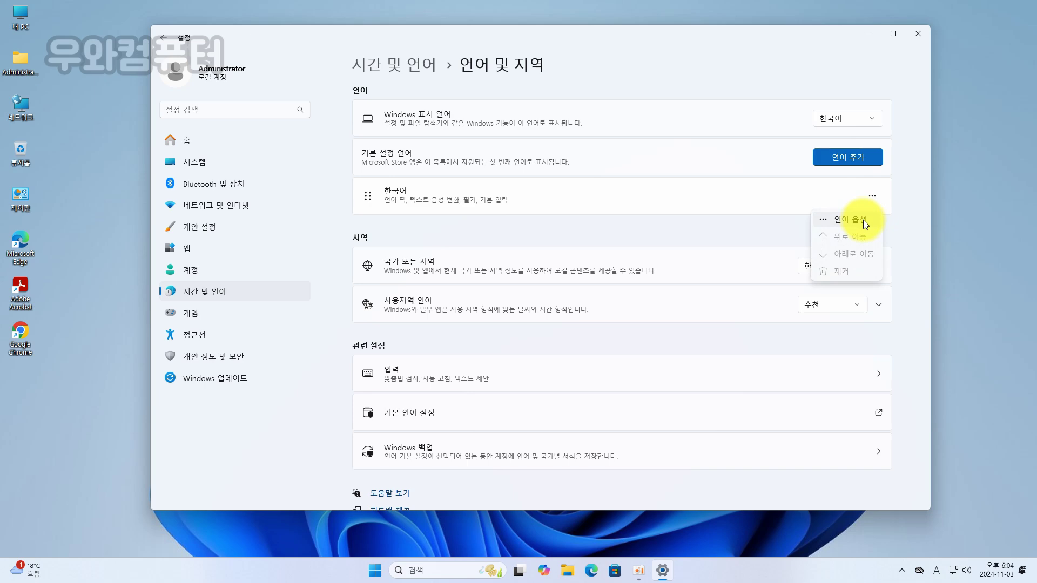
click(863, 219)
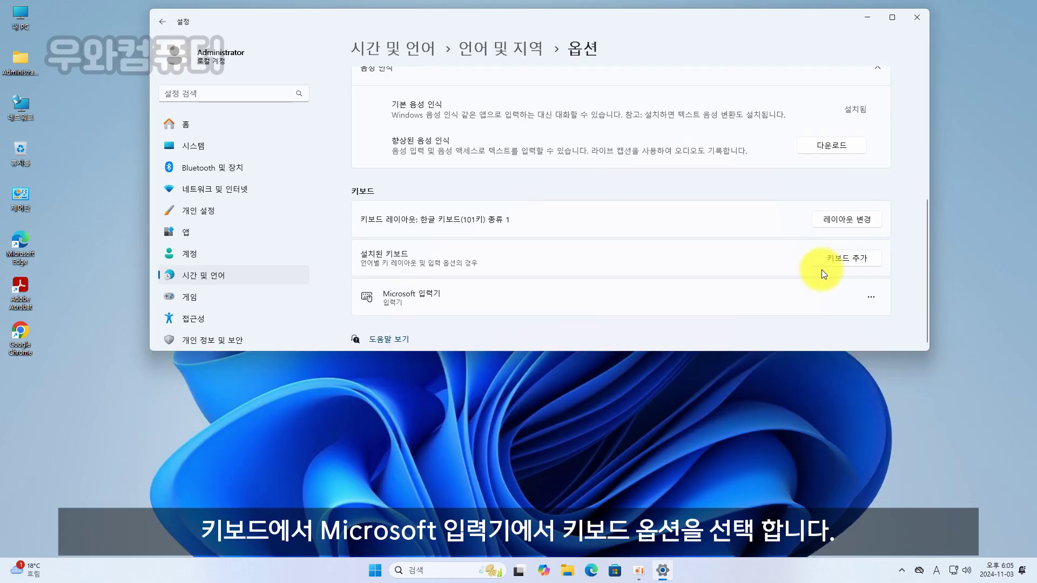
Step: Open the keyboard options of Microsoft 입력기 and change the hardware keyboard type to 2벌식
click(875, 302)
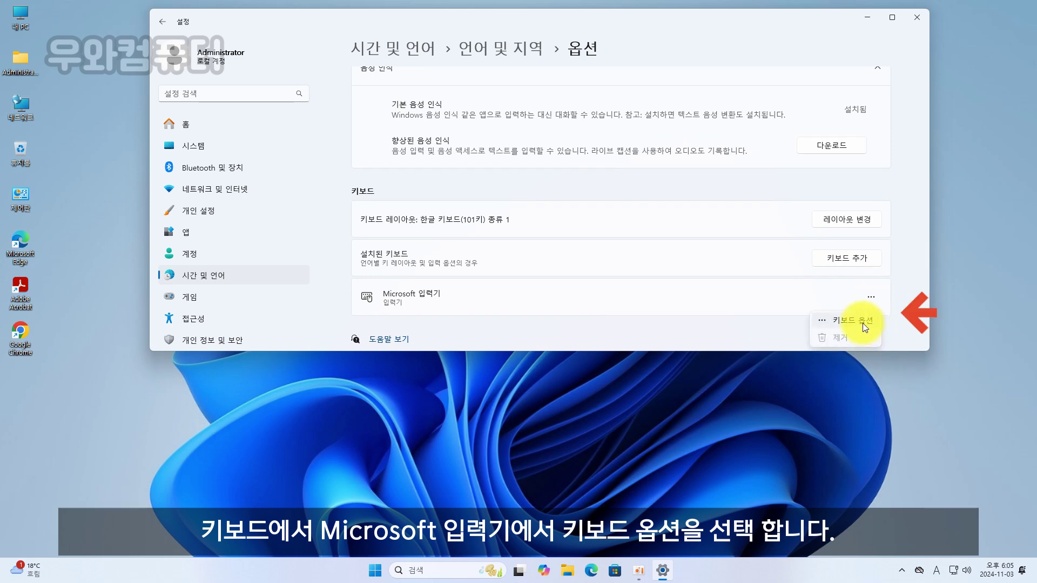
click(863, 323)
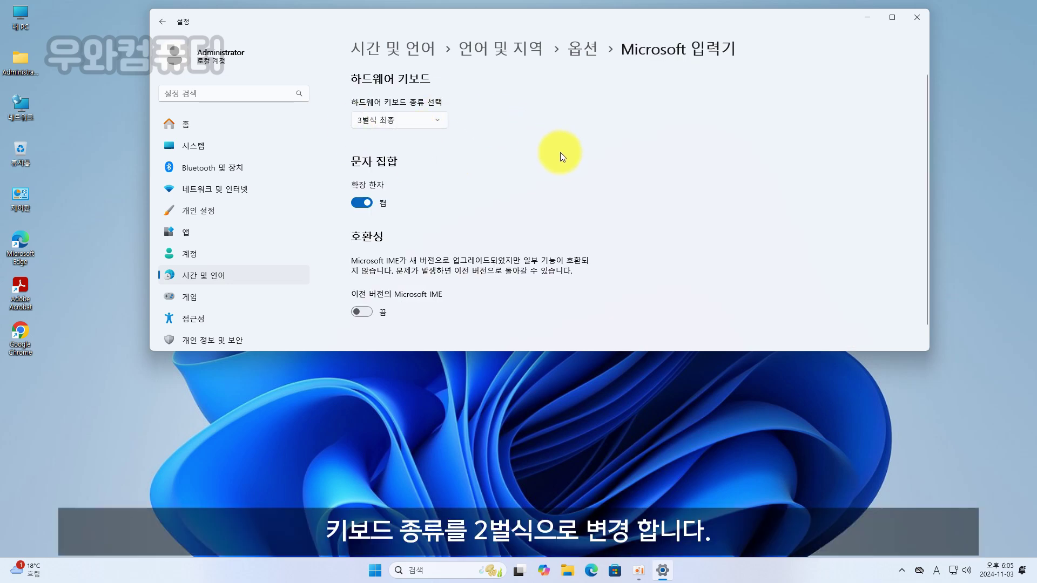
click(426, 121)
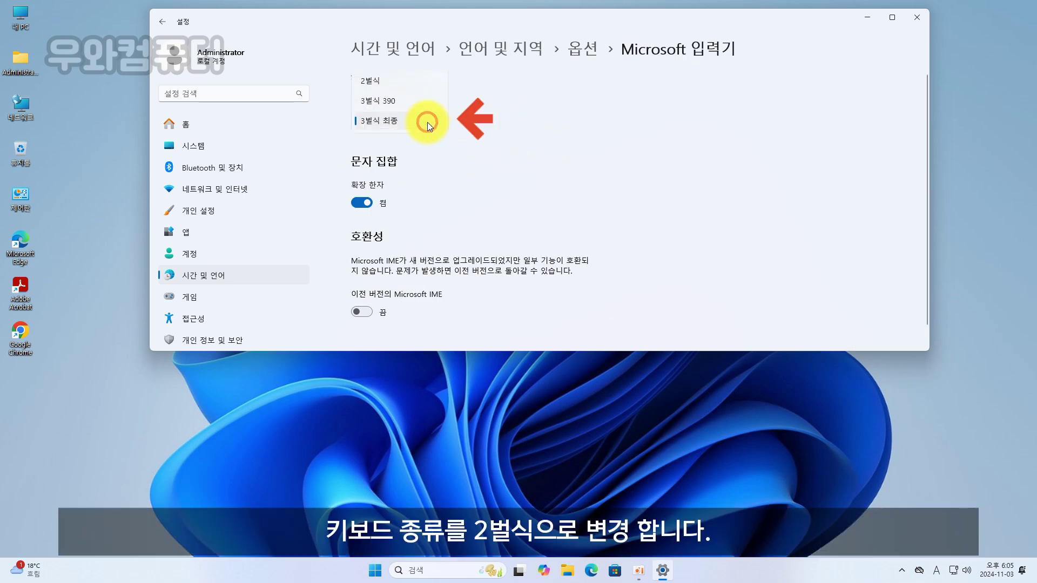
click(392, 82)
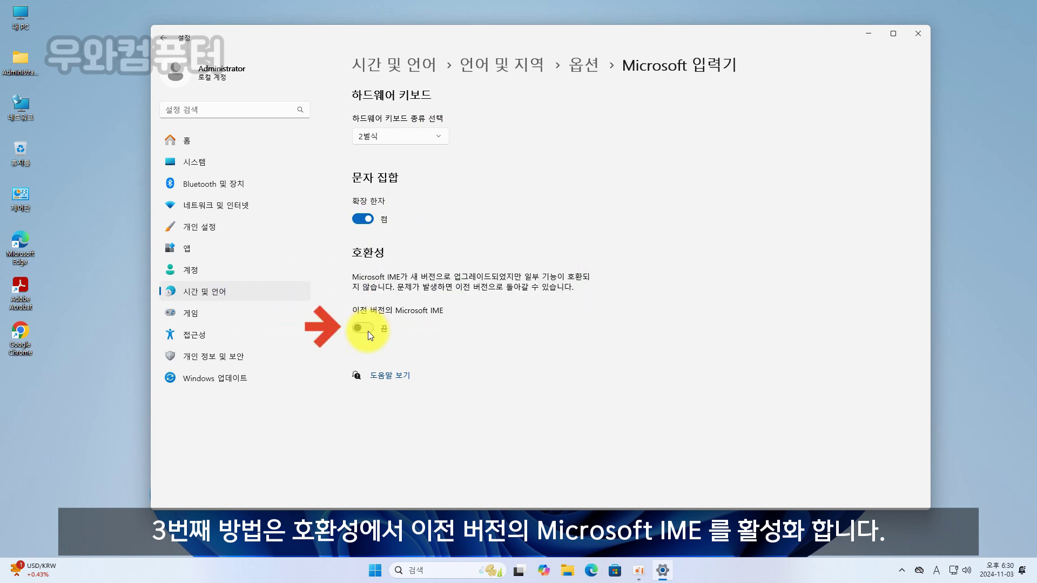
Step: Enable the previous version of Microsoft IME (이전 버전의 Microsoft IME), confirm the version change, and minimize Settings
click(362, 328)
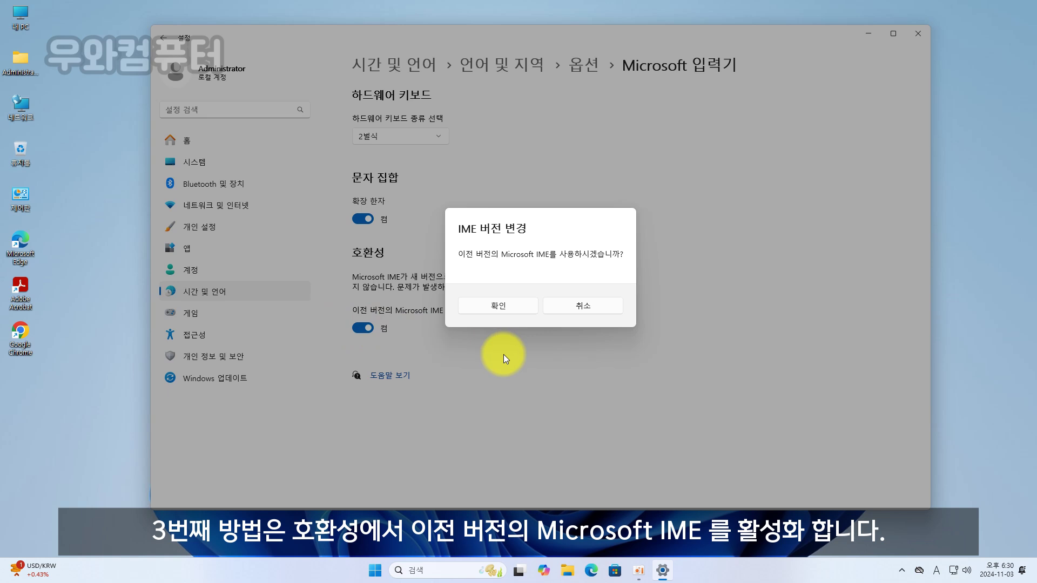
click(516, 309)
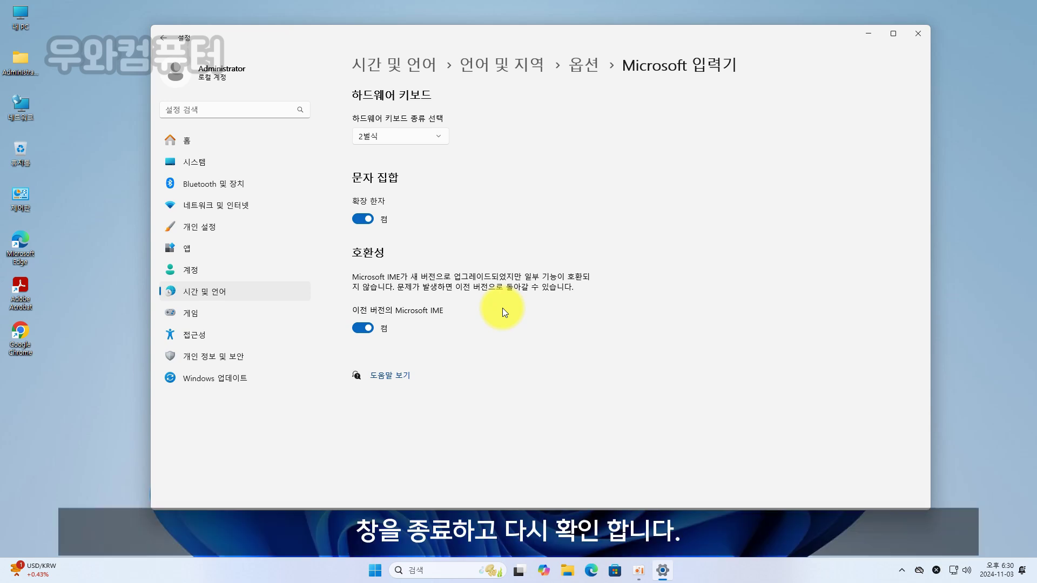
click(869, 34)
Step: Open Chrome, test Korean input in the Google search box with 네이버, and clear the box
double_click(20, 334)
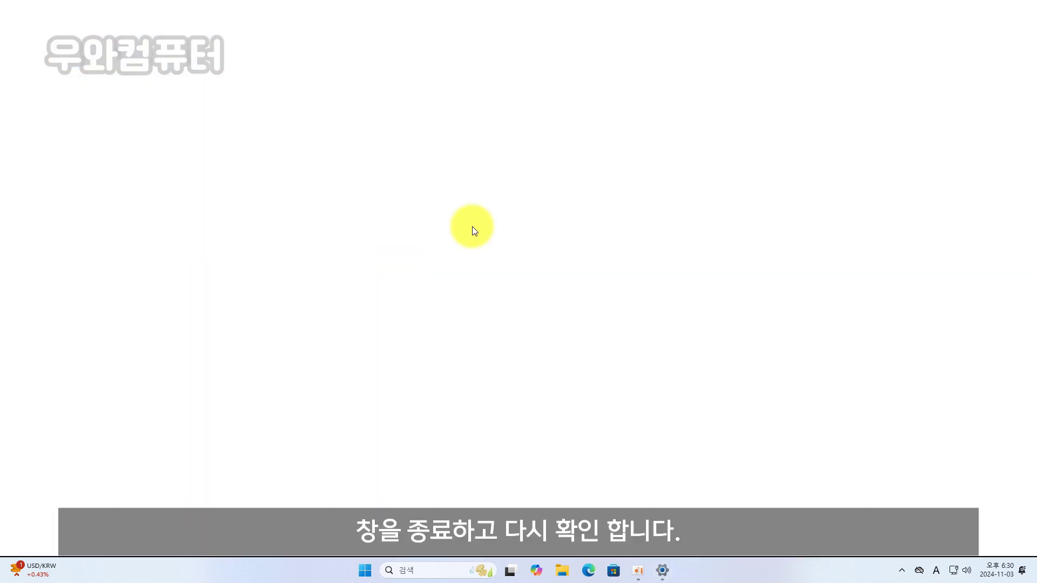
click(386, 224)
key(Hangul)
text(네)
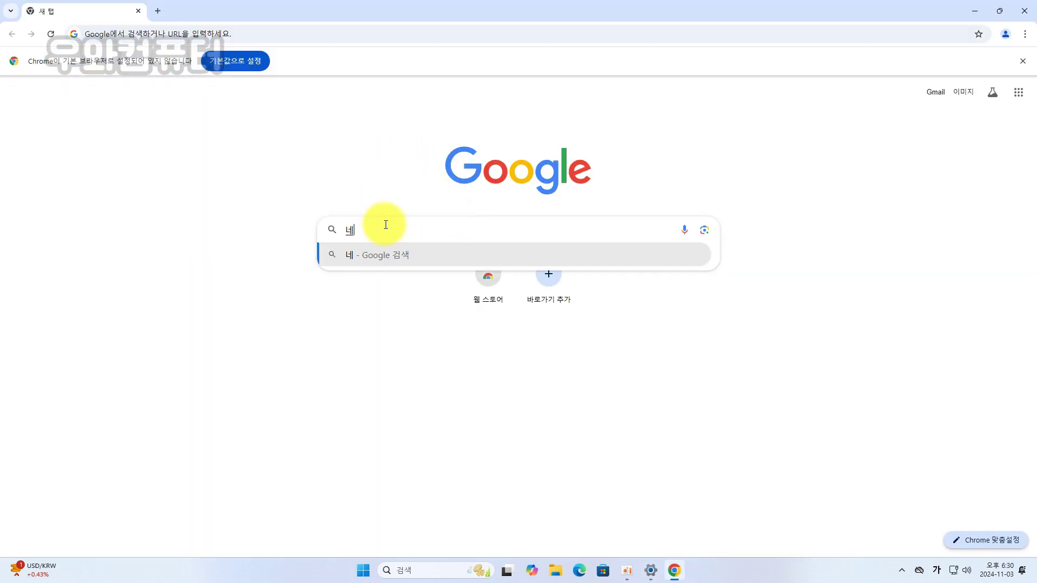
text(이버)
double_click(385, 225)
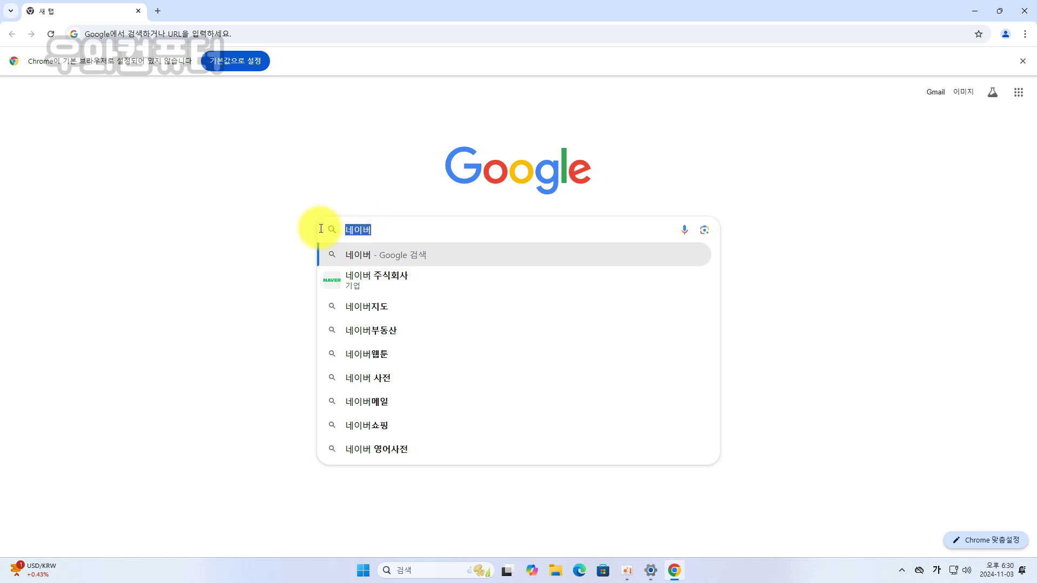
text(ㄴ)
key(BackSpace)
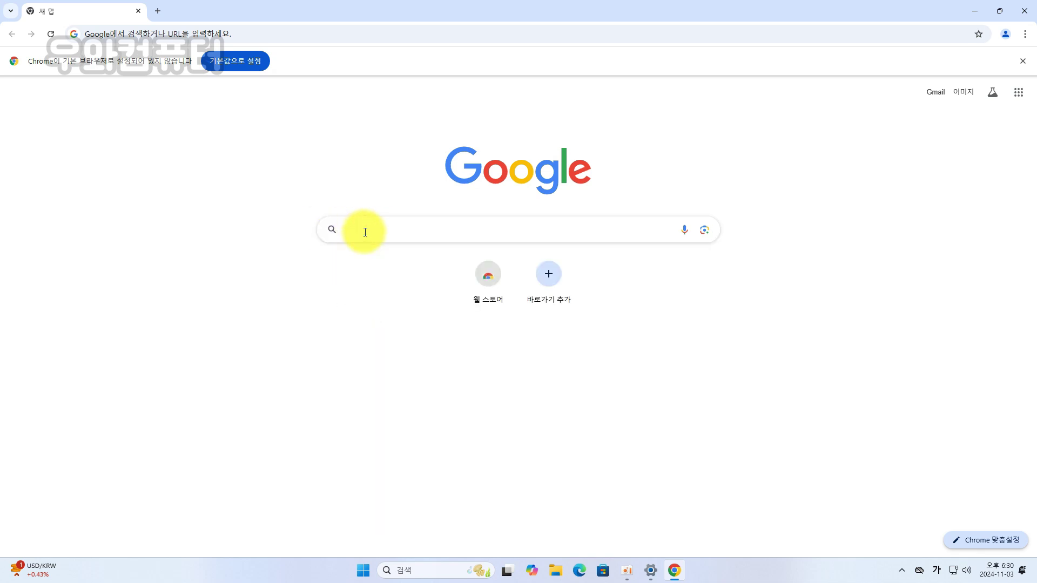
Step: Test Korean input in the address bar with 네이버, clear it, and close Chrome
click(226, 31)
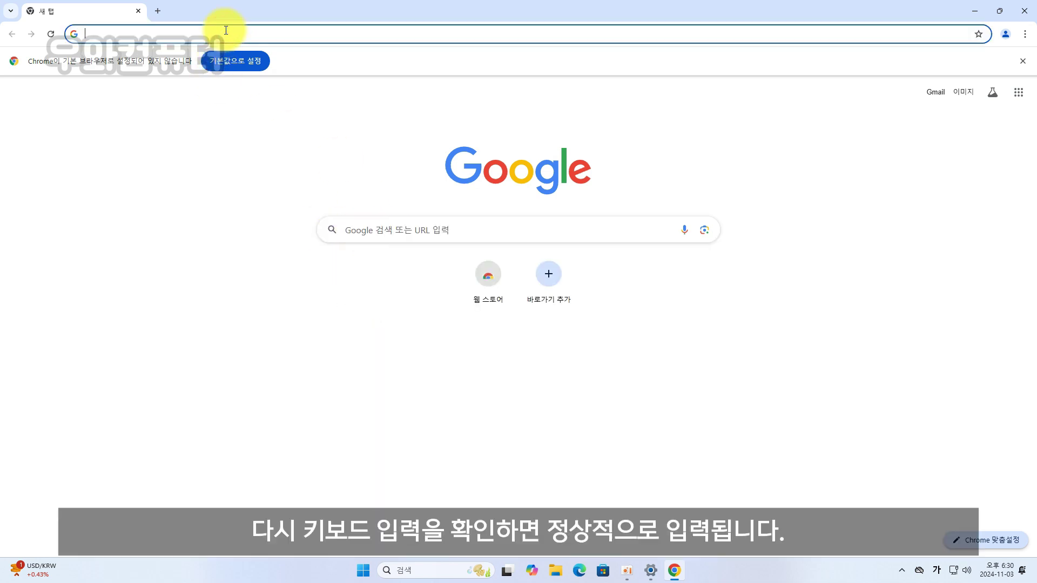
text(네이버)
key(BackSpace)
key(BackSpace)
key(BackSpace)
click(231, 284)
click(1024, 11)
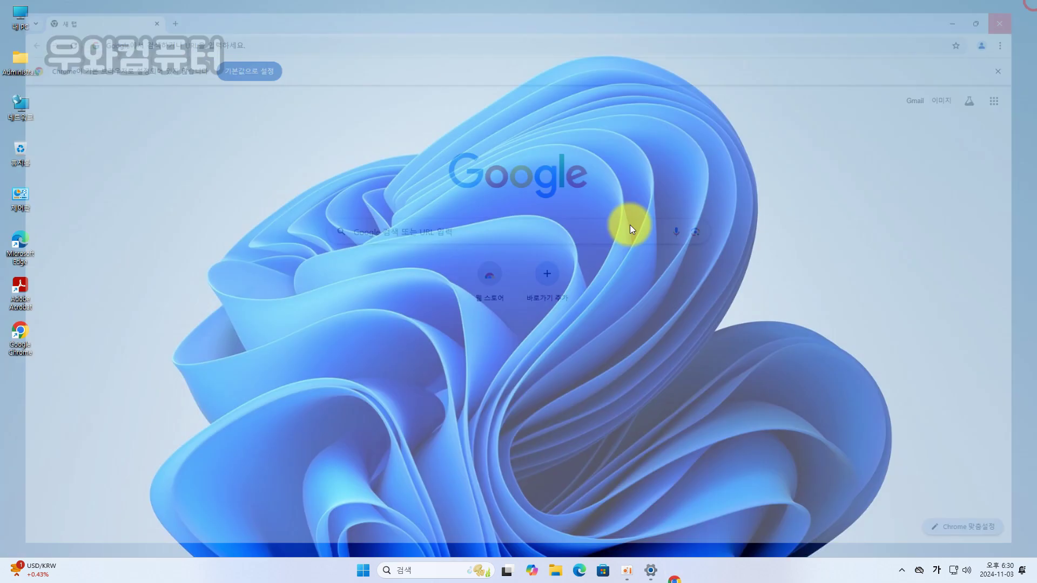